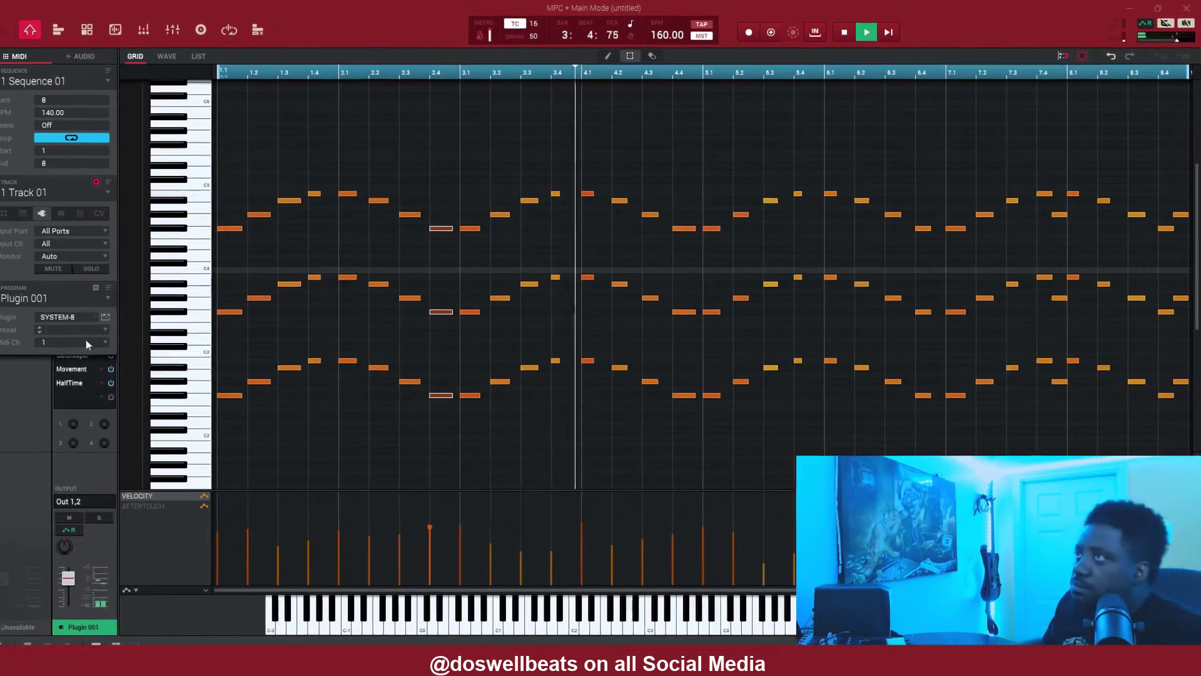
Add the favourite effect FabFilter Pro-Q 3 to Plugin 001's free insert slot and open its window
{"action": "left_click", "coordinate": [76, 396]}
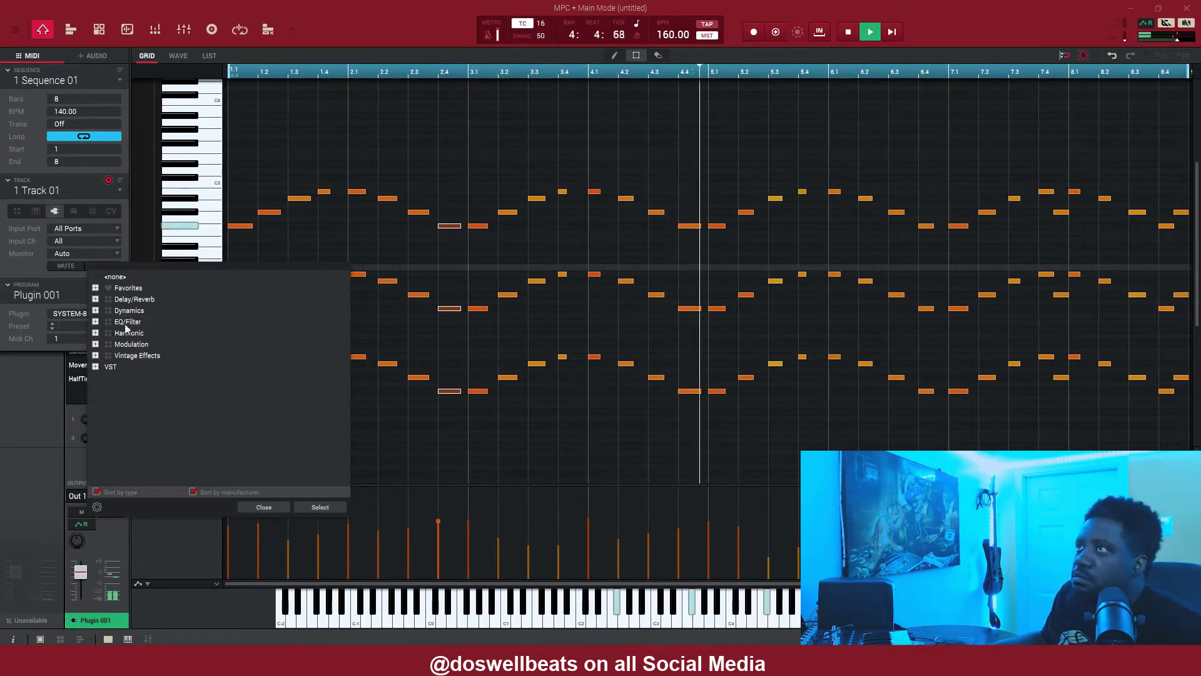
{"action": "left_click", "coordinate": [95, 288]}
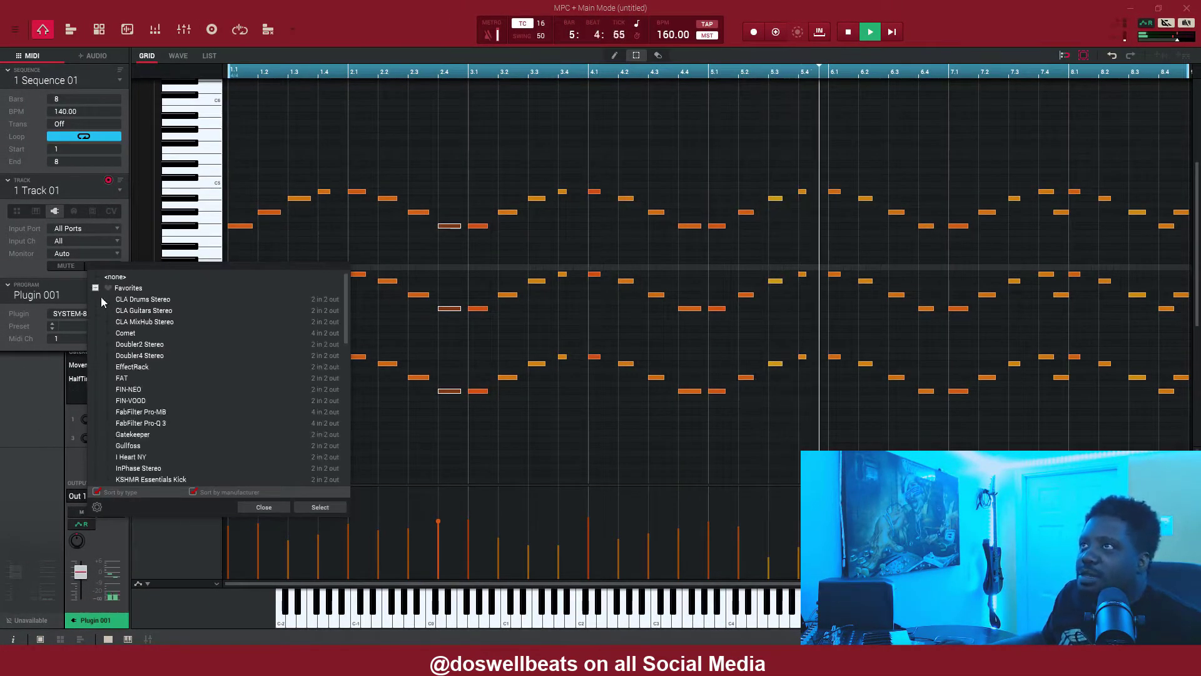
{"action": "double_click", "coordinate": [144, 424]}
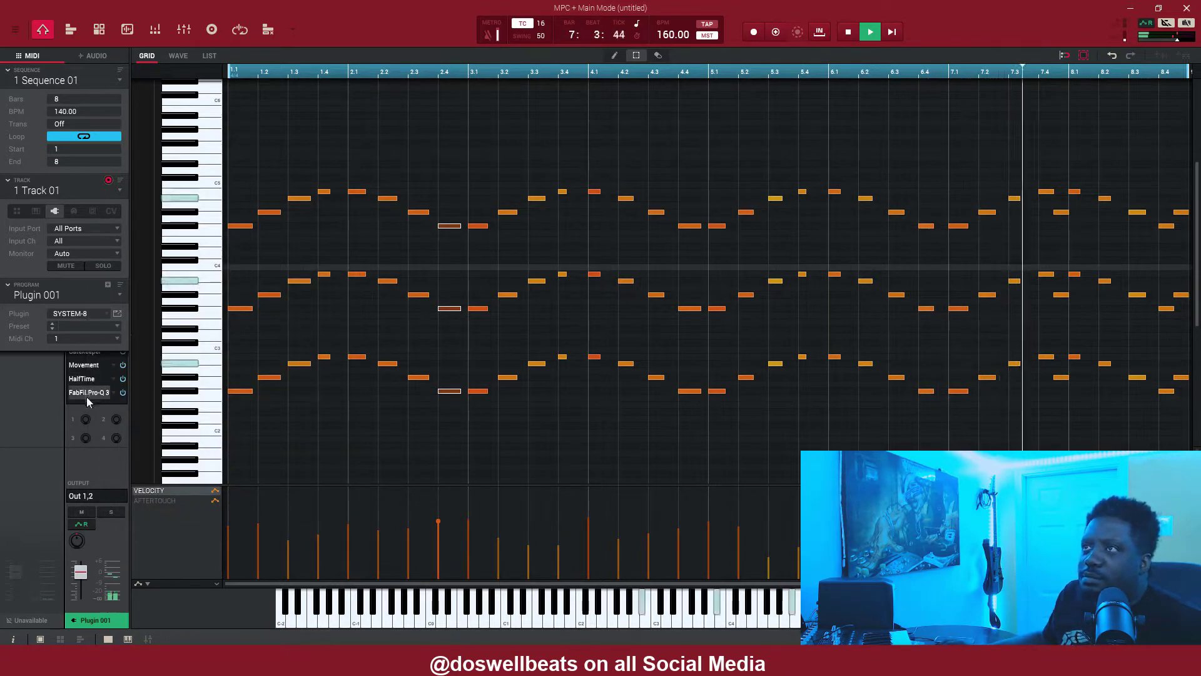
{"action": "left_click", "coordinate": [87, 393]}
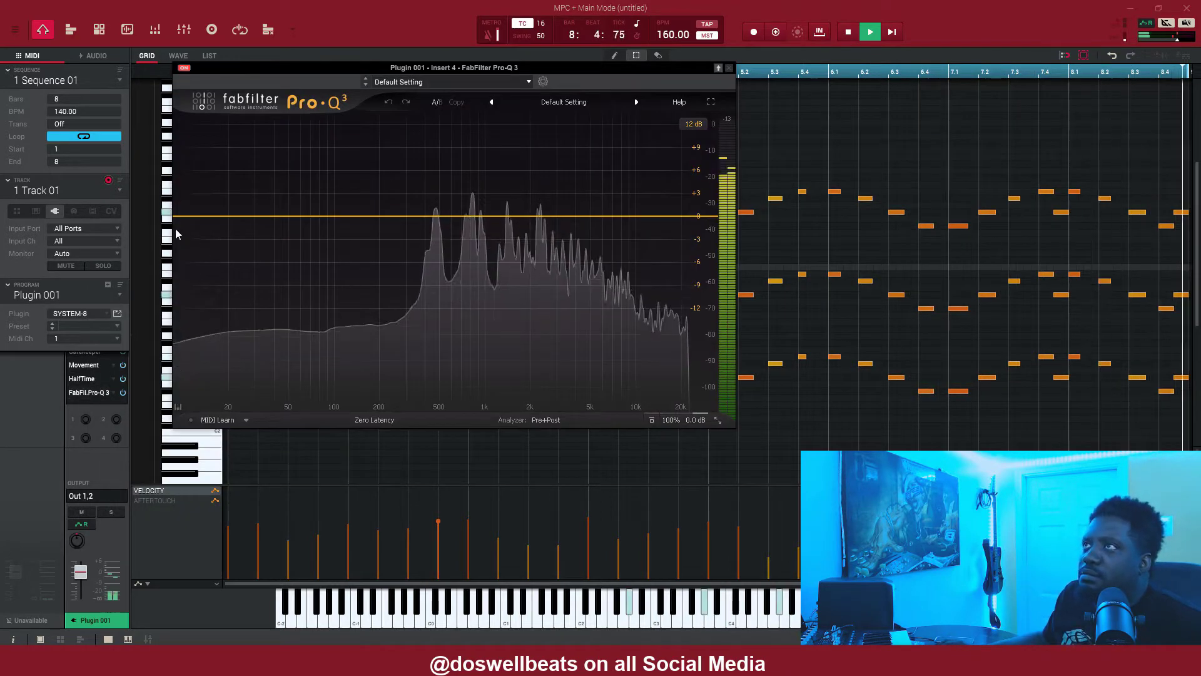
Shape the Plugin 001 EQ with a 36 dB/oct high cut at about 5811 Hz and a low cut on the bass end
{"action": "left_click", "coordinate": [676, 217]}
{"action": "left_click_drag", "start_coordinate": [675, 217], "coordinate": [591, 220]}
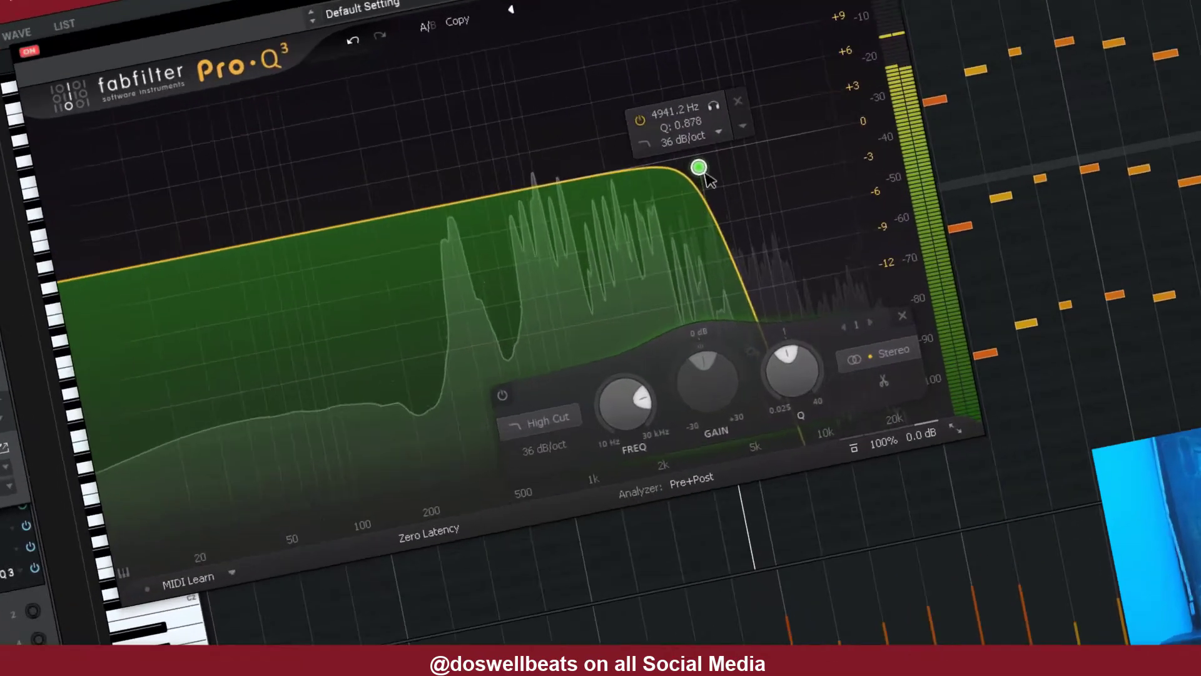
{"action": "left_click_drag", "start_coordinate": [706, 175], "coordinate": [721, 162]}
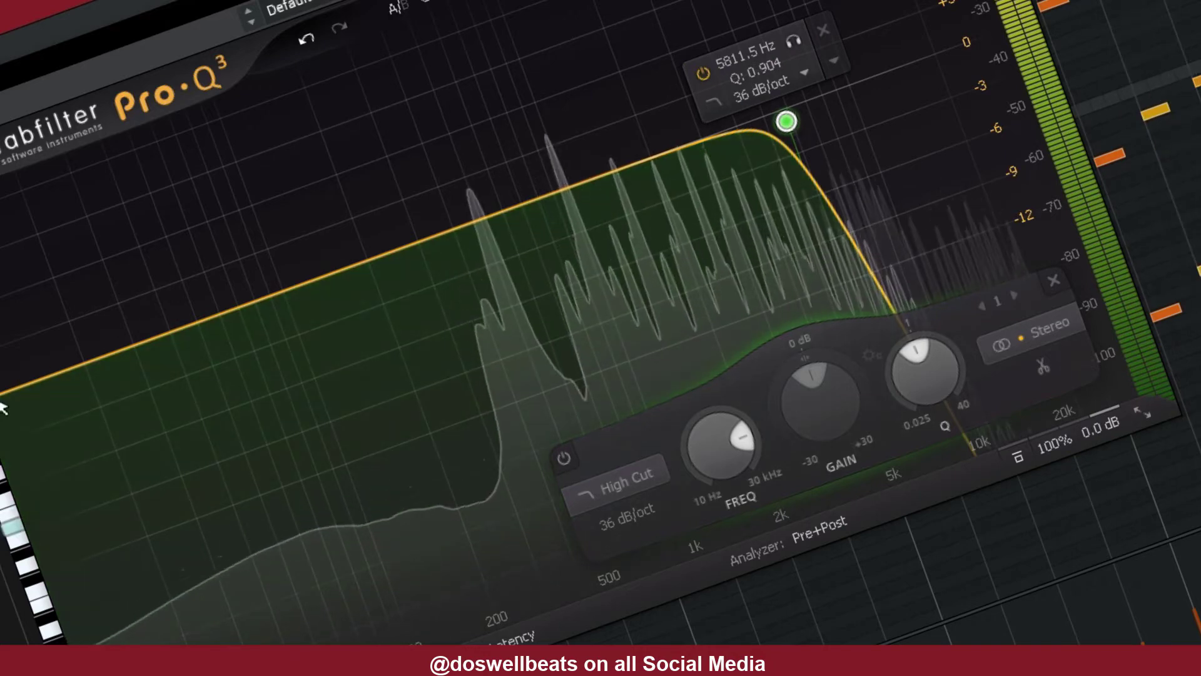
{"action": "left_click", "coordinate": [3, 397]}
{"action": "left_click_drag", "start_coordinate": [2, 403], "coordinate": [452, 211]}
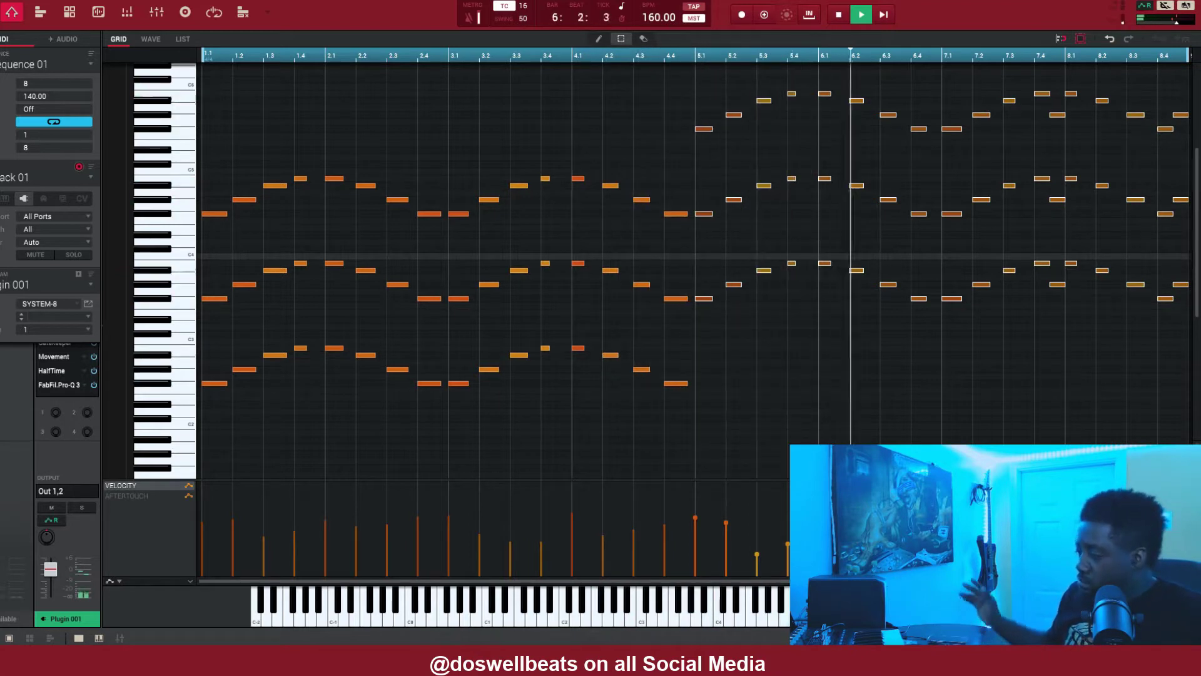
Stop playback and lower the selected notes in bars 5 to 8 by one octave
{"action": "key", "text": "space"}
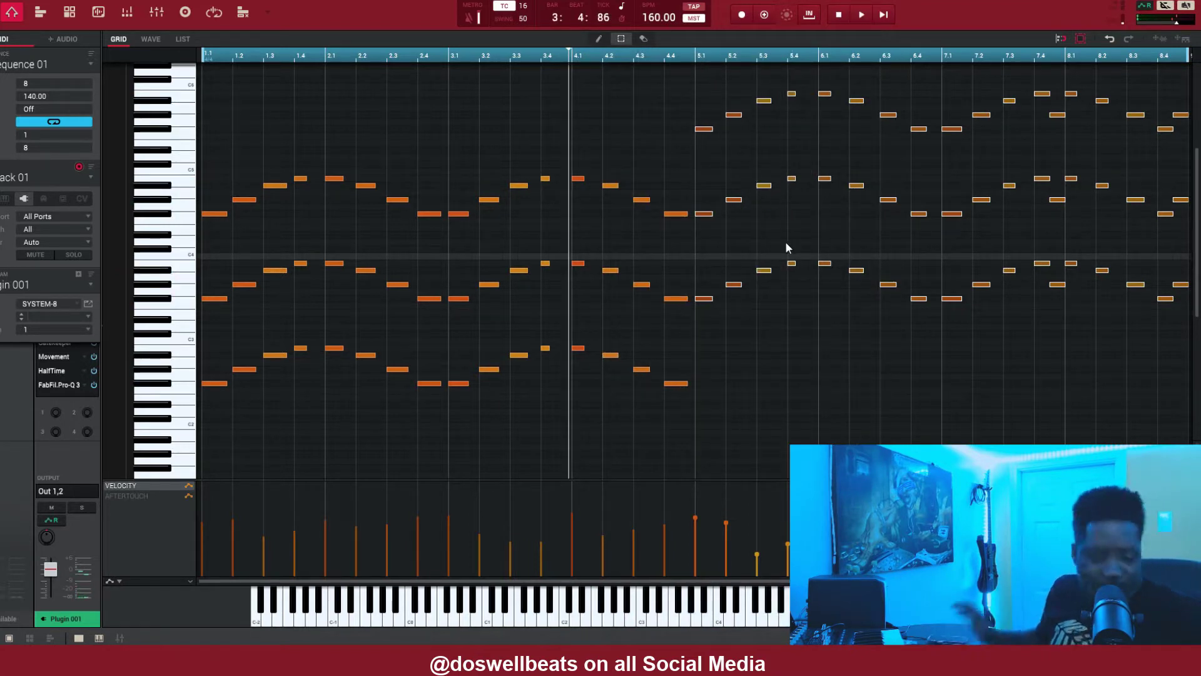
{"action": "key", "text": "shift+Down"}
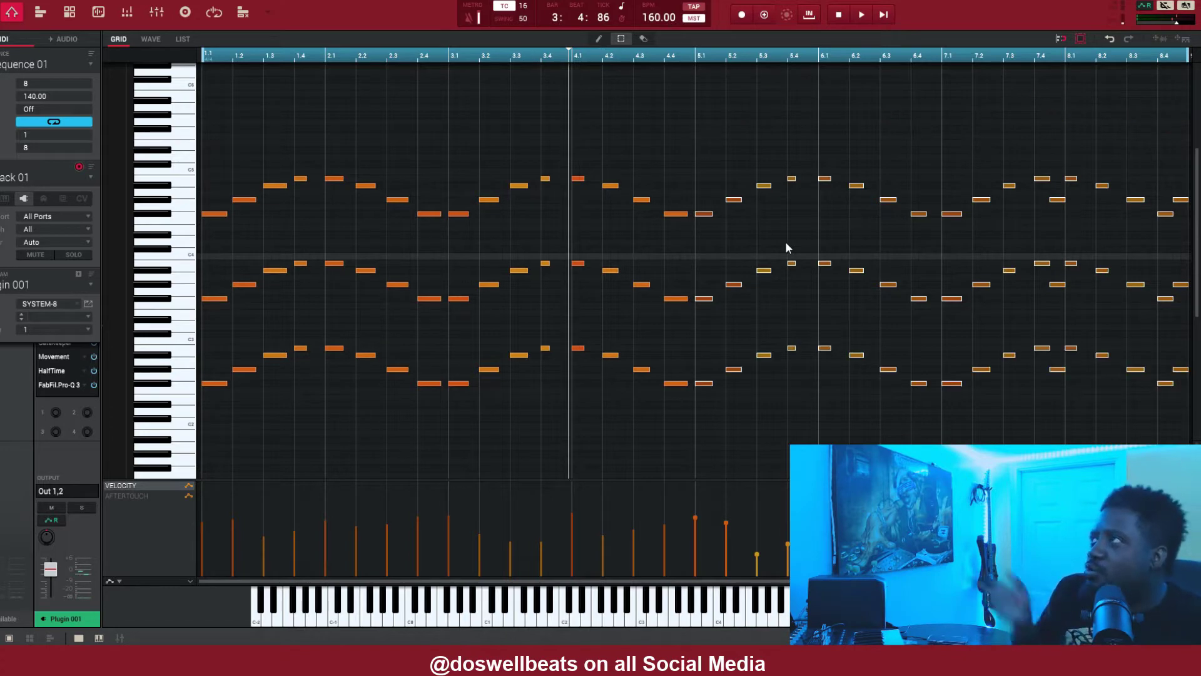
Raise the bar 1 notes three octaves out of the way and shift all remaining notes one bar earlier
{"action": "left_click_drag", "start_coordinate": [313, 144], "coordinate": [202, 406]}
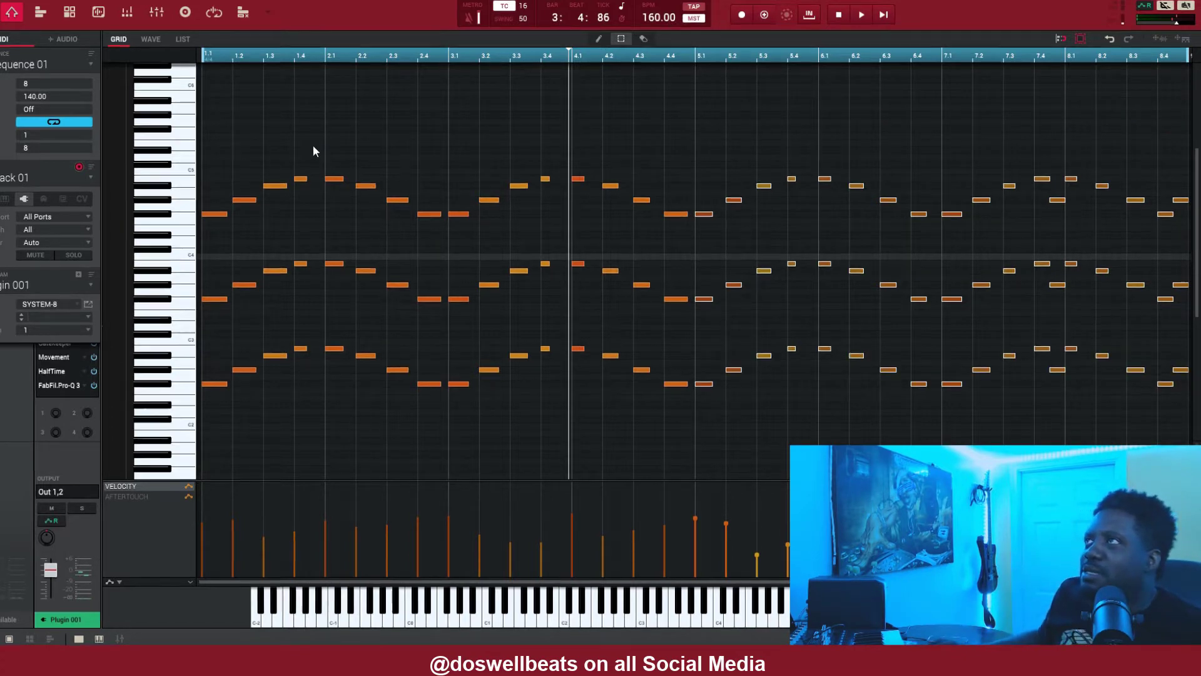
{"action": "left_click_drag", "start_coordinate": [224, 643], "coordinate": [224, 643]}
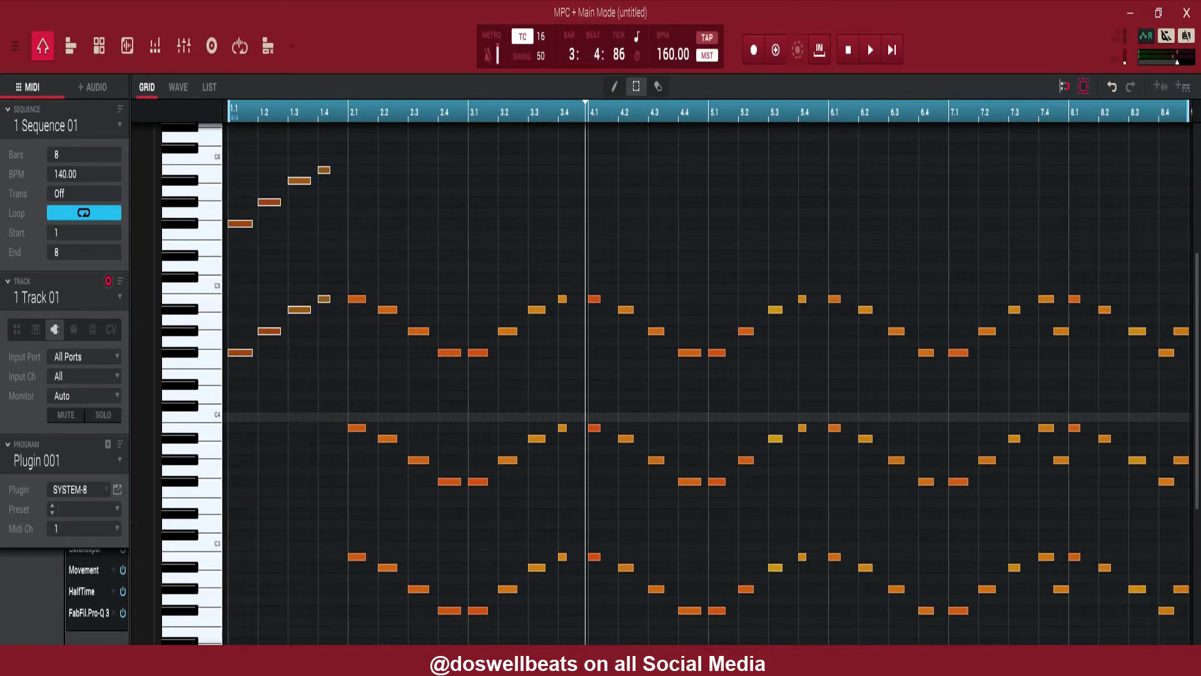
{"action": "key", "text": "shift+Up"}
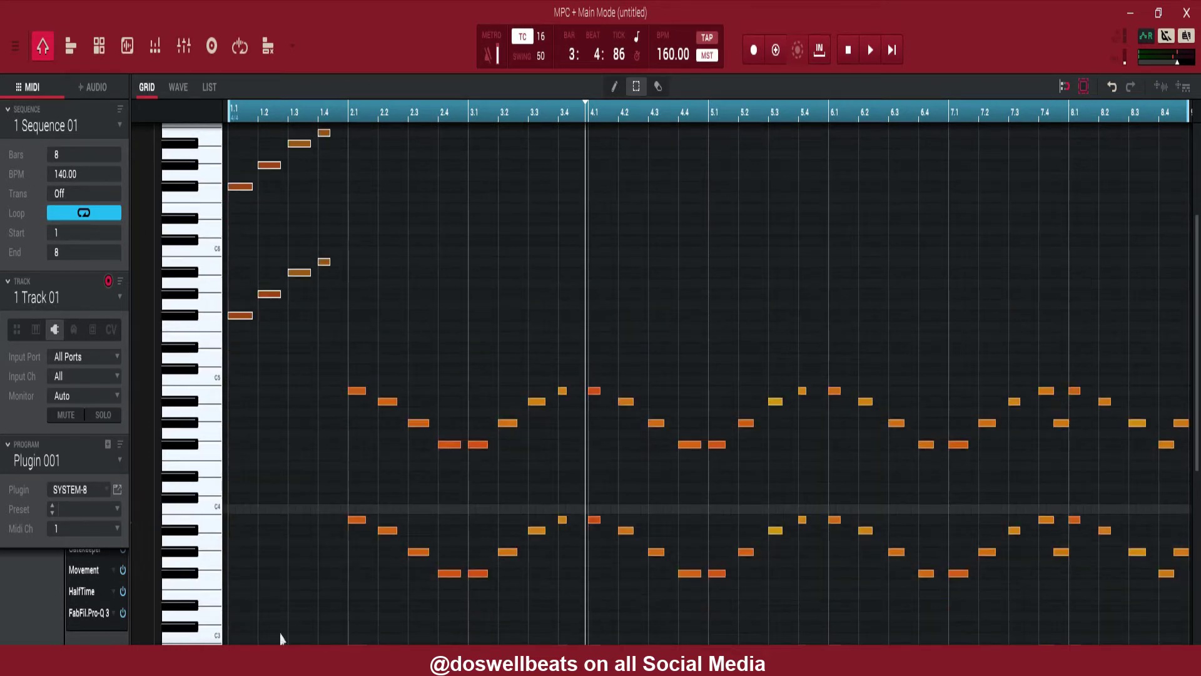
{"action": "left_click_drag", "start_coordinate": [327, 339], "coordinate": [1193, 645]}
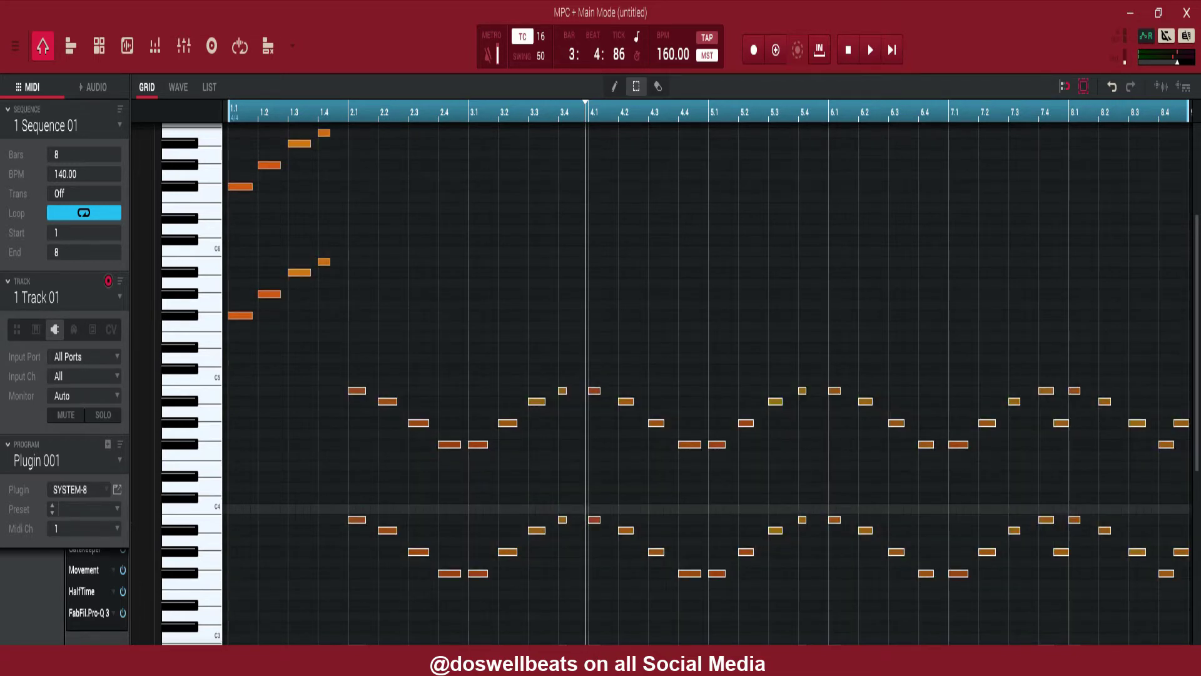
{"action": "key", "text": "shift+Left"}
Move the raised four-note phrase from bar 1 to the start of bar 8 and lower it three octaves
{"action": "left_click_drag", "start_coordinate": [358, 153], "coordinate": [209, 516]}
{"action": "key", "text": "Right"}
{"action": "key", "text": "Right"}
{"action": "key", "text": "Right"}
{"action": "key", "text": "Right"}
{"action": "key", "text": "Right"}
{"action": "key", "text": "Right"}
{"action": "key", "text": "Right"}
{"action": "key", "text": "Right"}
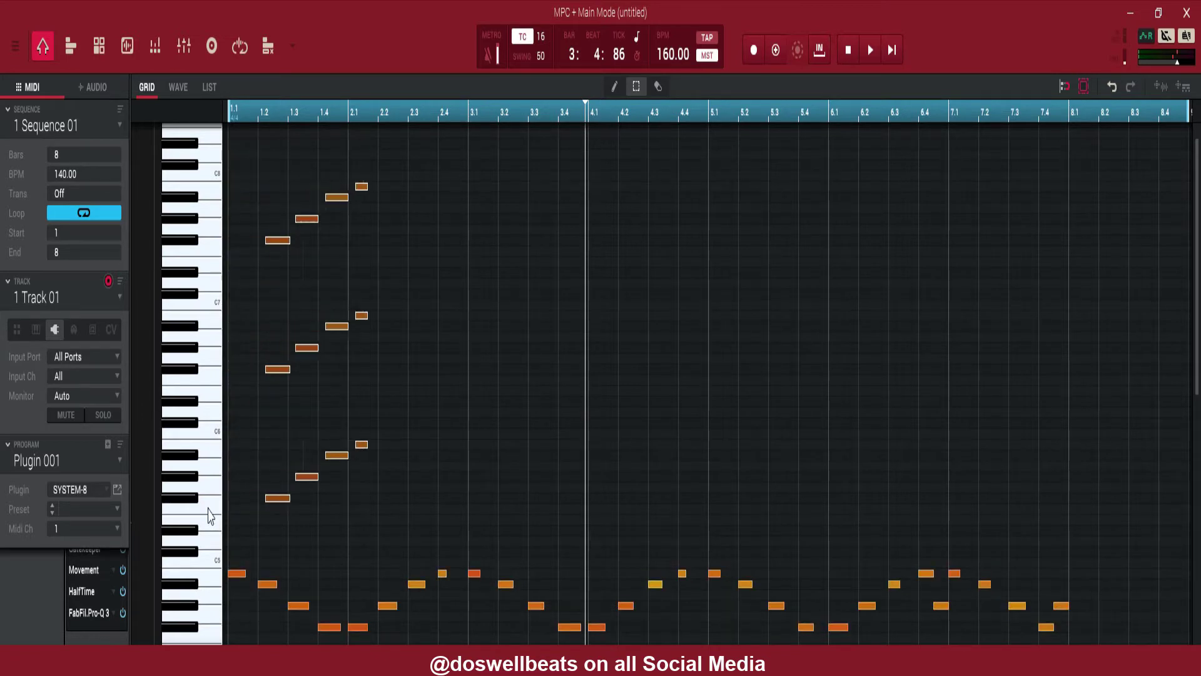
{"action": "key", "text": "Right"}
{"action": "key", "text": "Right"}
{"action": "key", "text": "Right"}
{"action": "key", "text": "Right"}
{"action": "key", "text": "Right"}
{"action": "key", "text": "Right"}
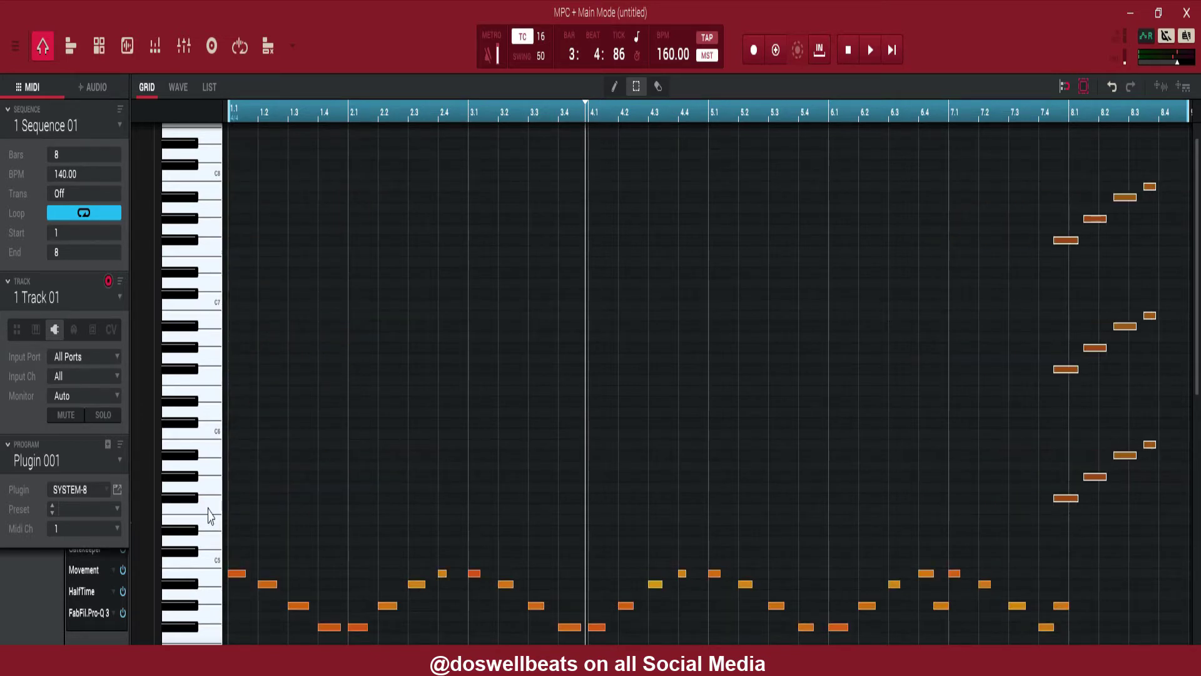
{"action": "key", "text": "shift+Down"}
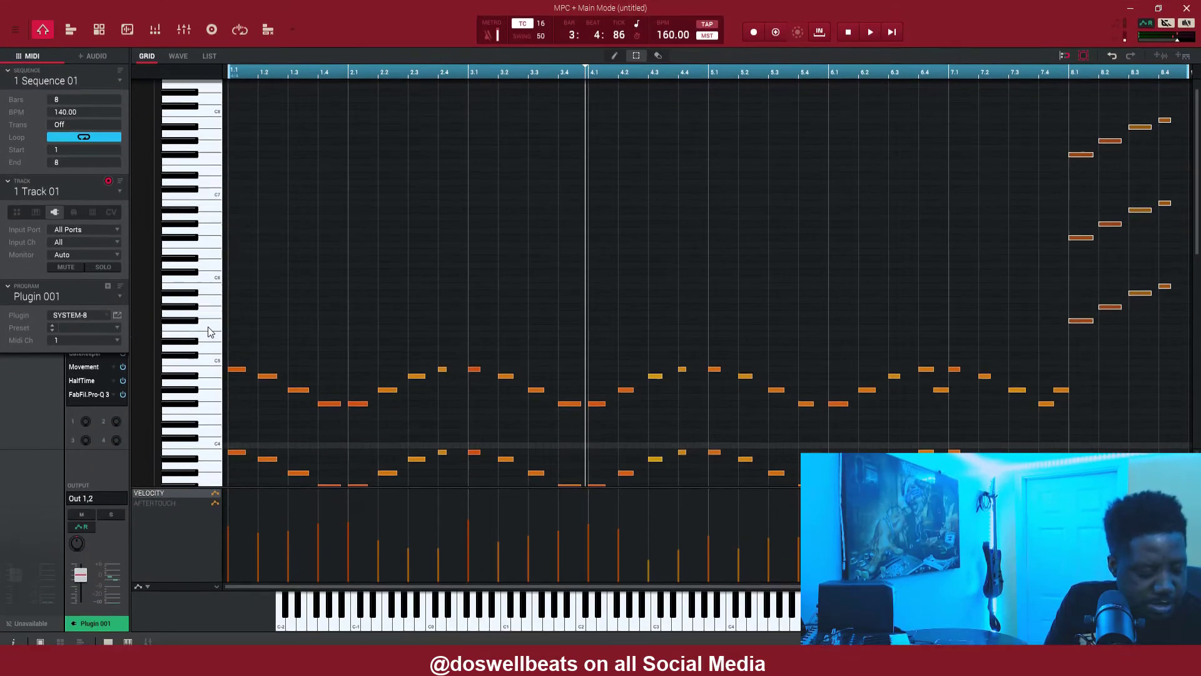
{"action": "key", "text": "shift+Down"}
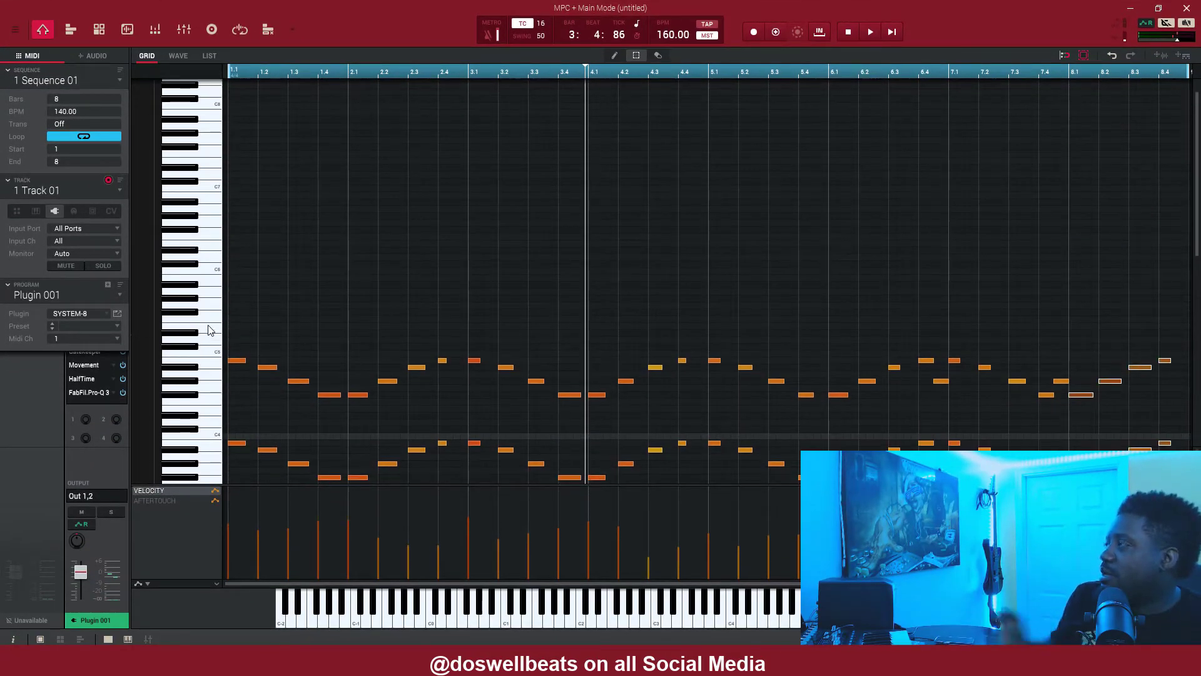
Select all notes in bars 5 to 8 and raise them by one octave
{"action": "scroll", "coordinate": [700, 326], "scroll_direction": "down", "scroll_amount": 5}
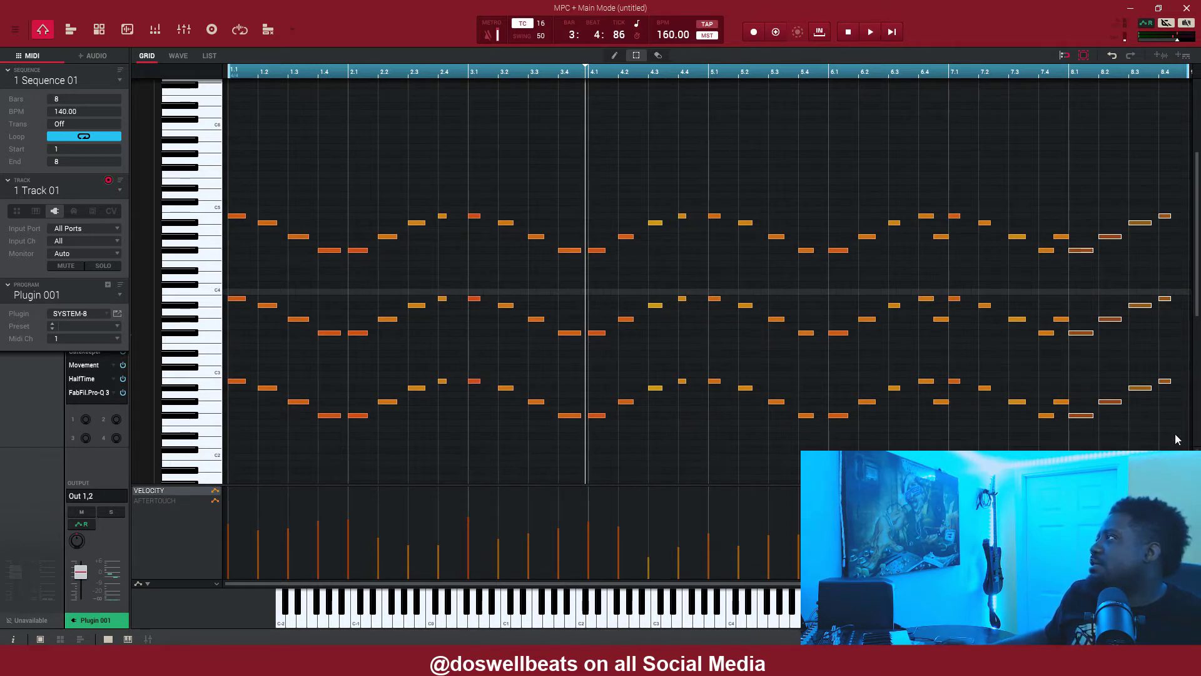
{"action": "left_click_drag", "start_coordinate": [1015, 332], "coordinate": [960, 221]}
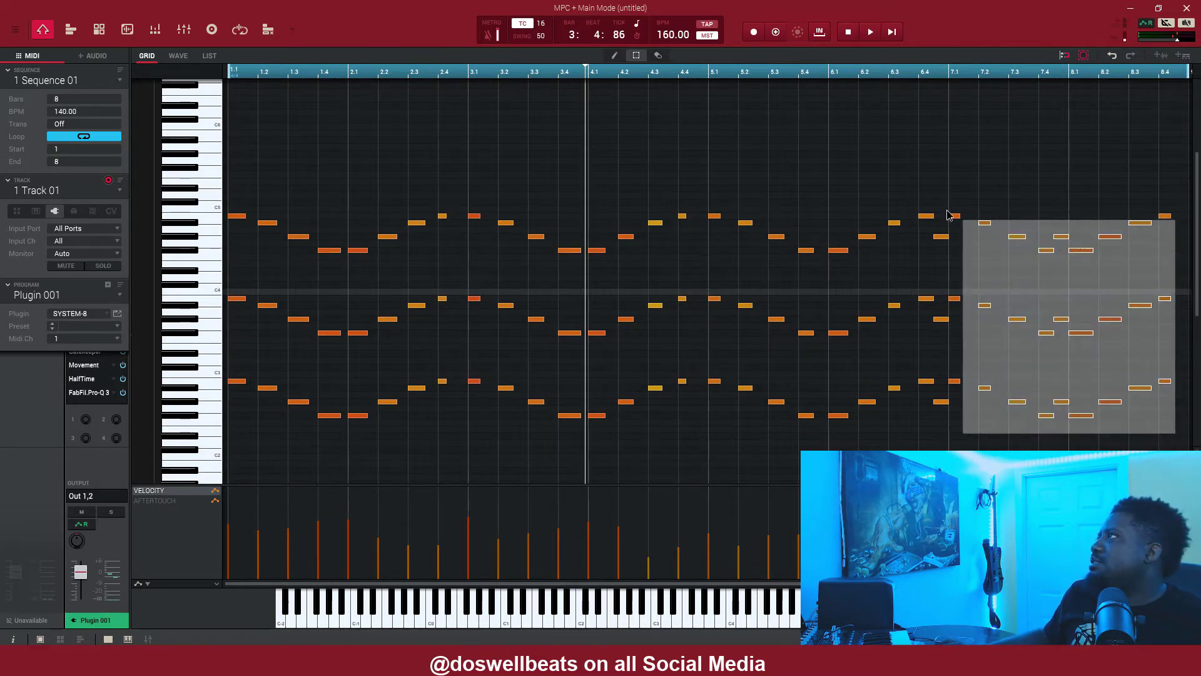
{"action": "left_click_drag", "start_coordinate": [803, 191], "coordinate": [711, 177]}
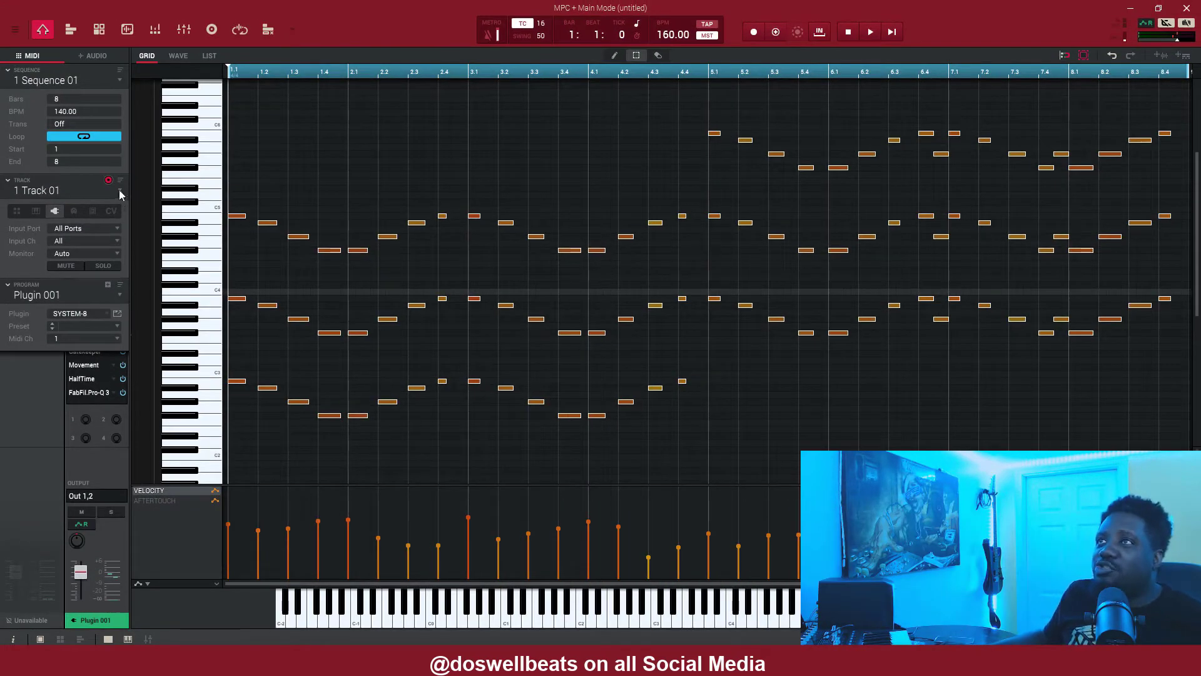
Switch to the unused track 2 and paste the copied melody notes into it
{"action": "left_click", "coordinate": [120, 191]}
{"action": "left_click", "coordinate": [62, 222]}
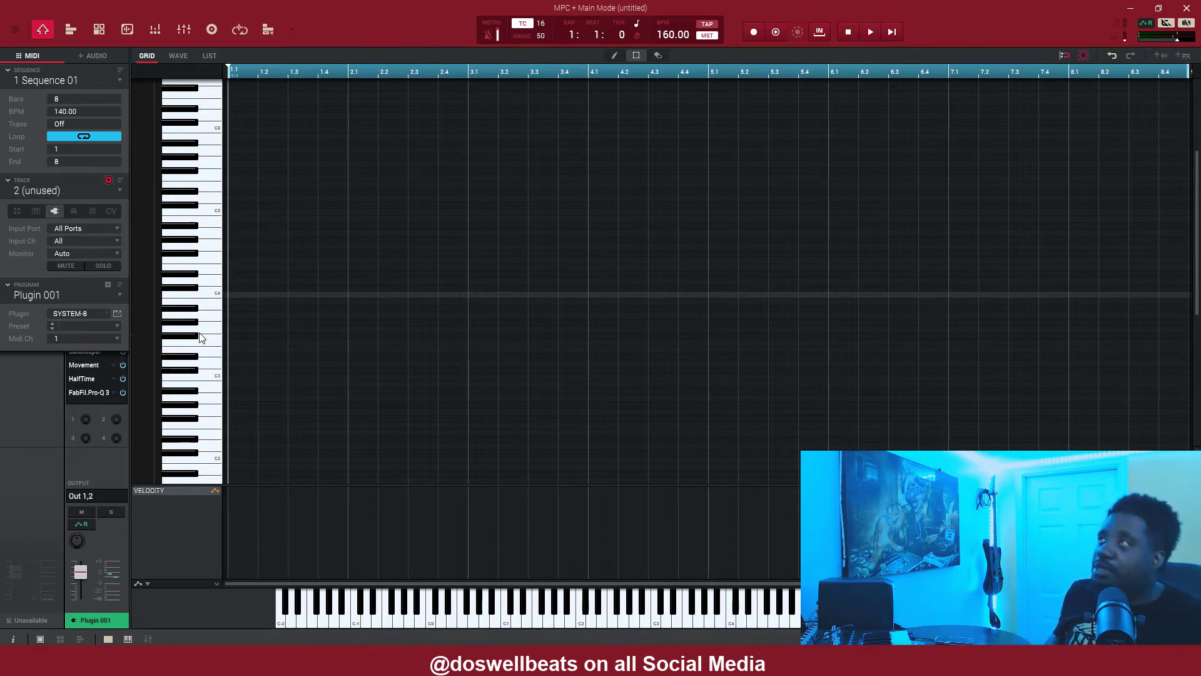
{"action": "key", "text": "ctrl+v"}
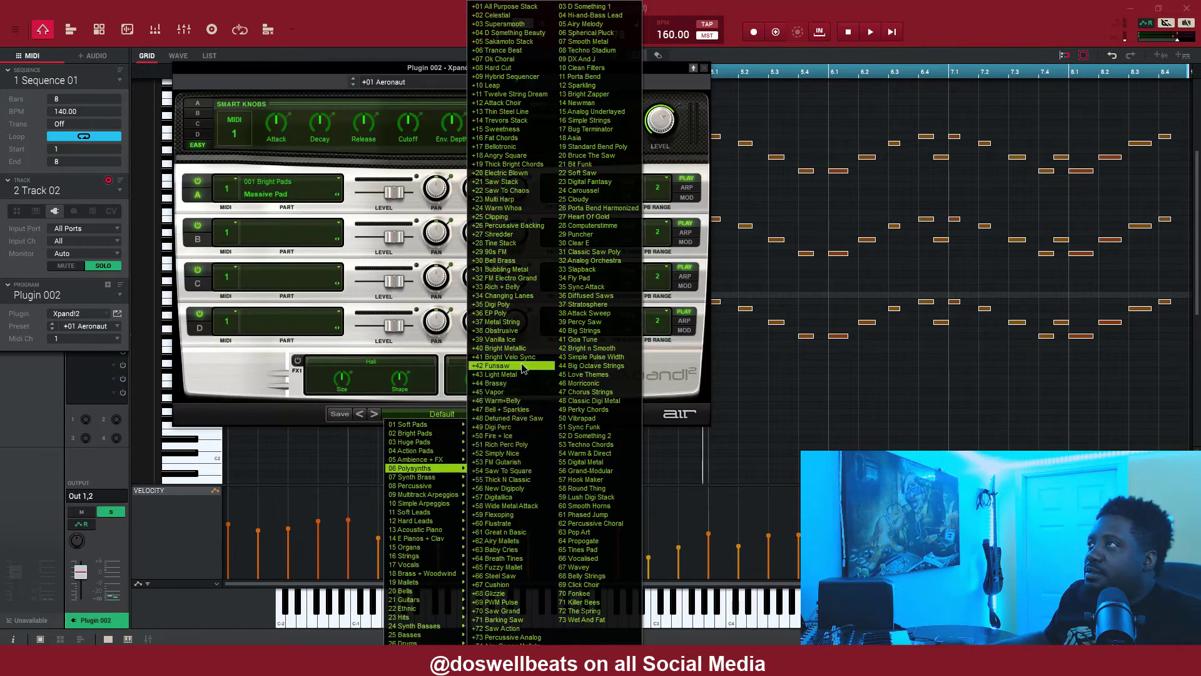
Load the +46 Warm+Belly polysynth preset in Xpand!2 for Track 02 and stop playback
{"action": "left_click", "coordinate": [494, 400]}
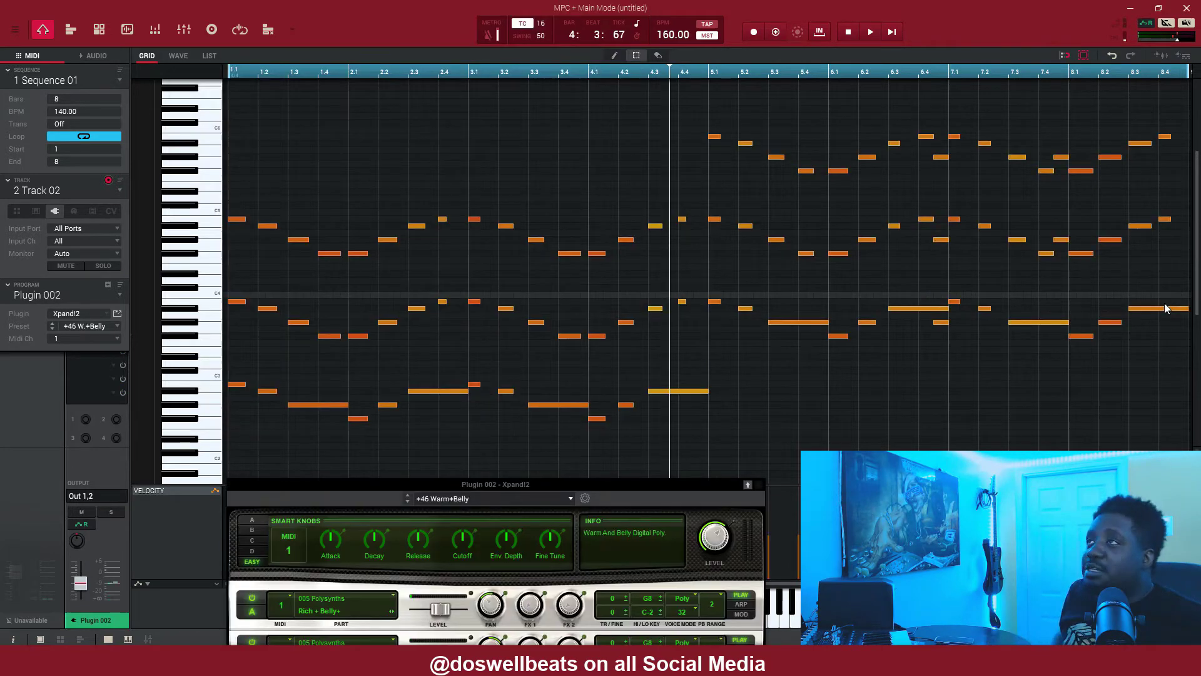
{"action": "key", "text": "space"}
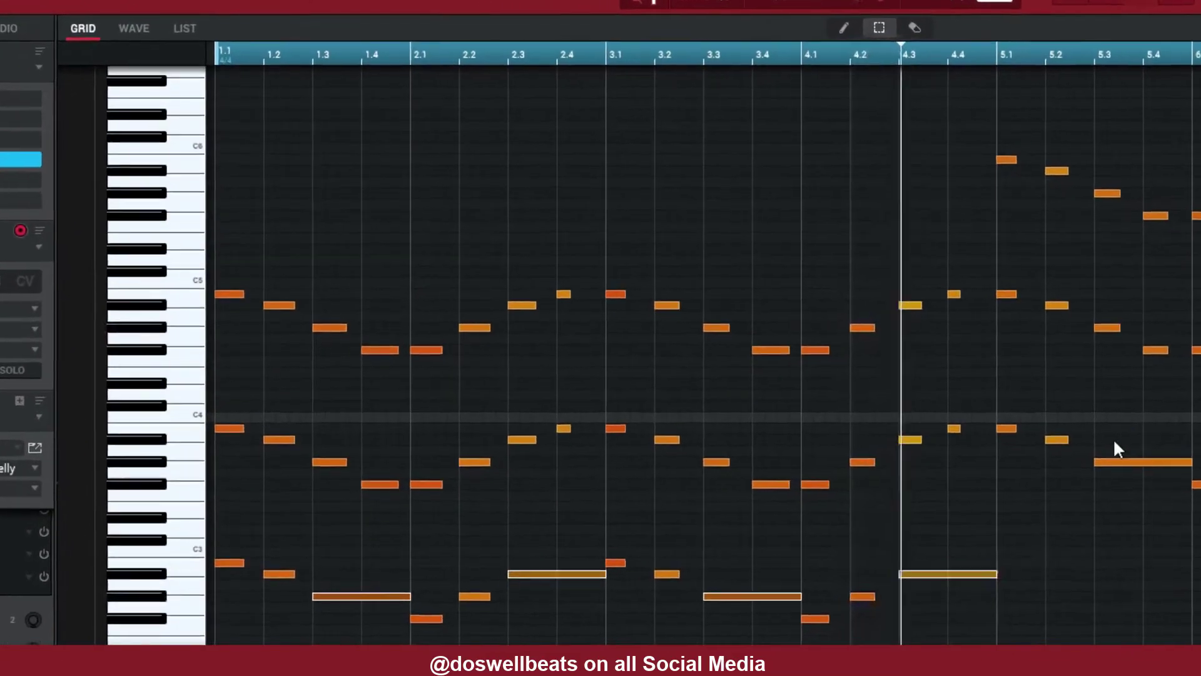
Switch to a new track for the Bass Fingers instrument and reposition its plugin window
{"action": "left_click", "coordinate": [82, 190]}
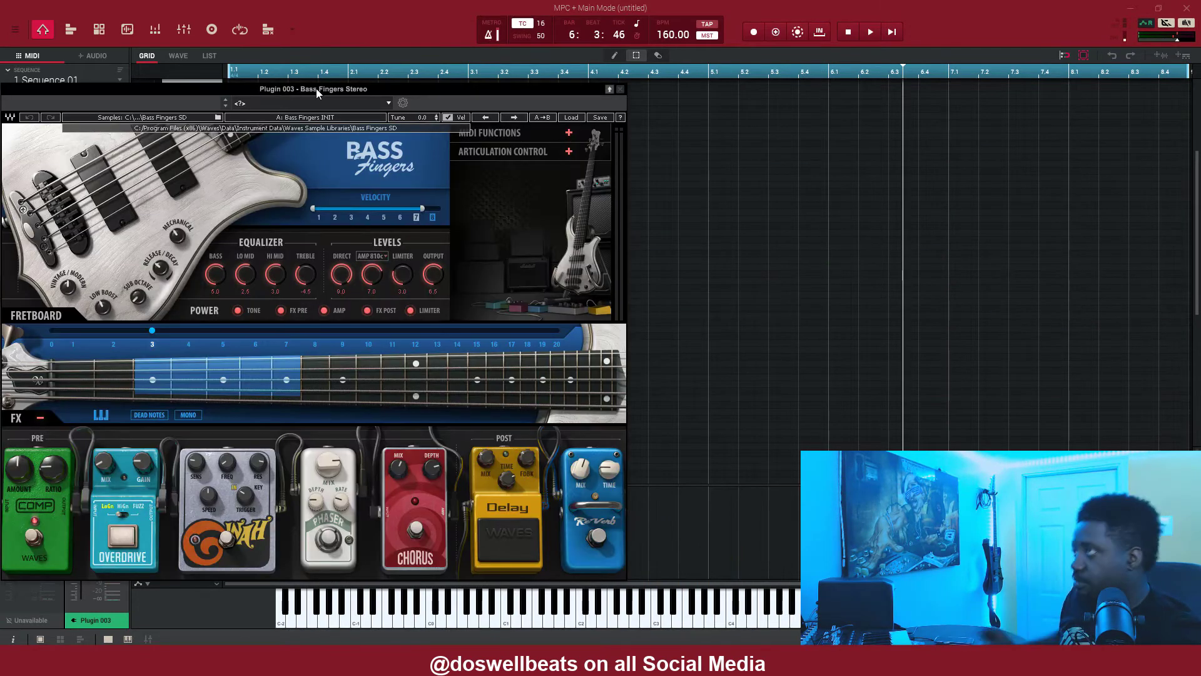
{"action": "left_click_drag", "start_coordinate": [297, 84], "coordinate": [320, 148]}
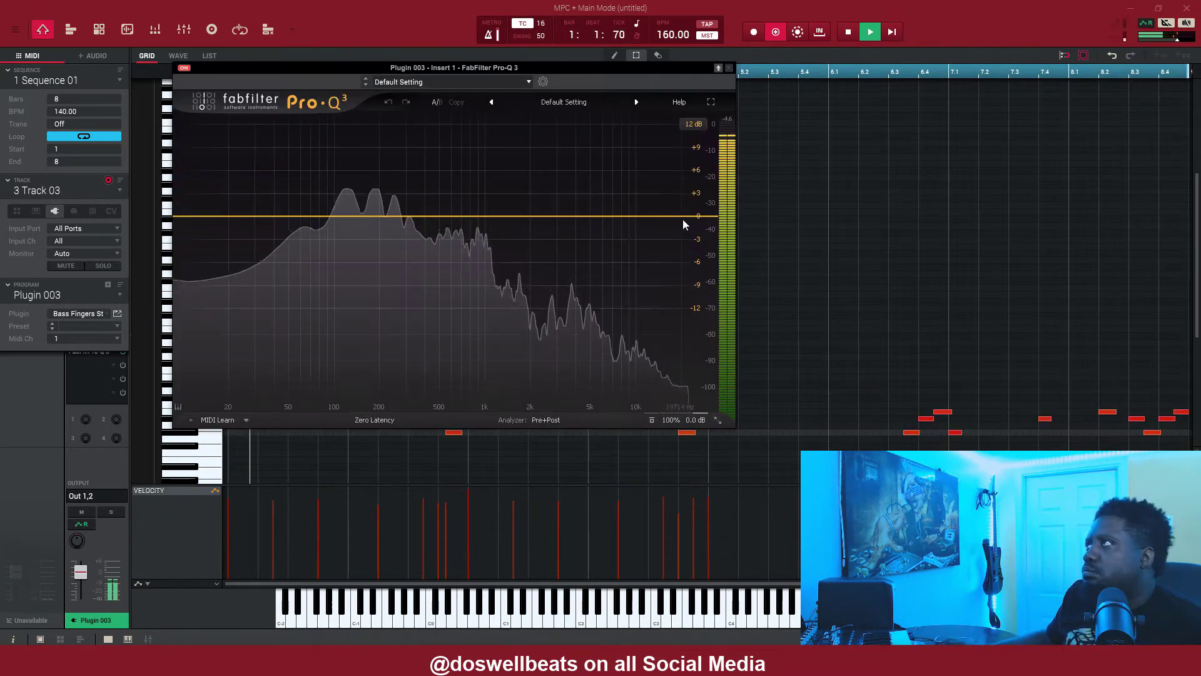
Shape the bass EQ in Pro-Q 3 with a 36 dB/oct high cut at about 326 Hz and a low cut
{"action": "left_click_drag", "start_coordinate": [682, 219], "coordinate": [435, 229]}
{"action": "left_click_drag", "start_coordinate": [613, 305], "coordinate": [575, 277]}
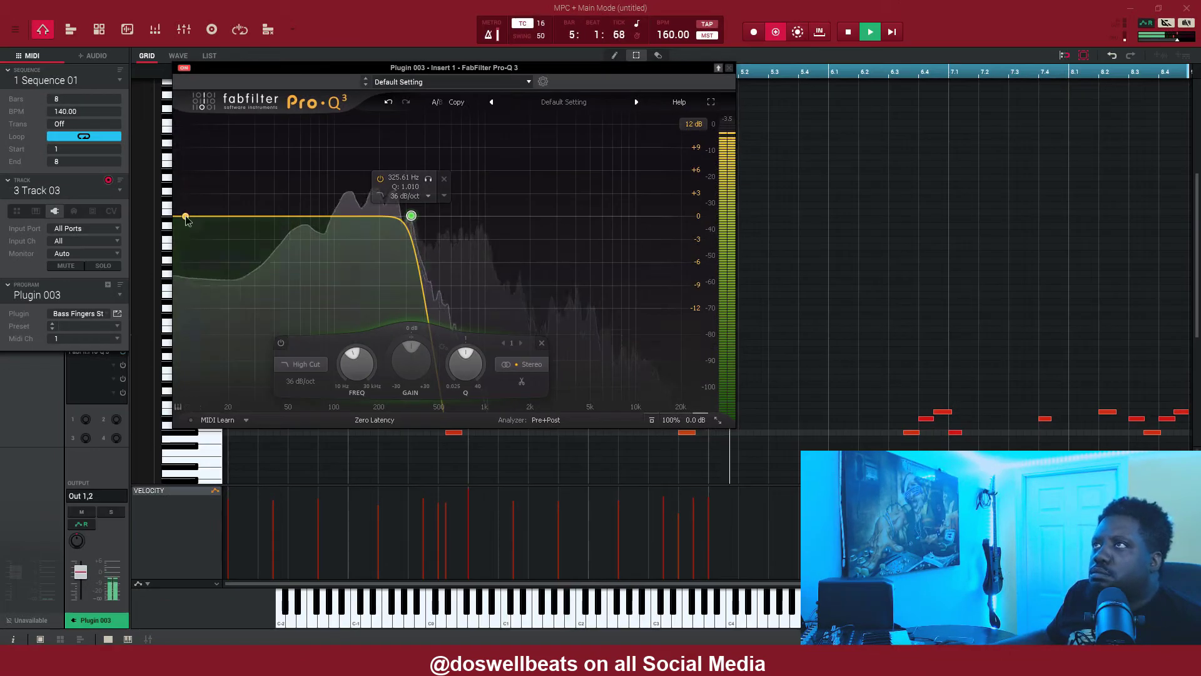
{"action": "left_click_drag", "start_coordinate": [192, 225], "coordinate": [328, 216]}
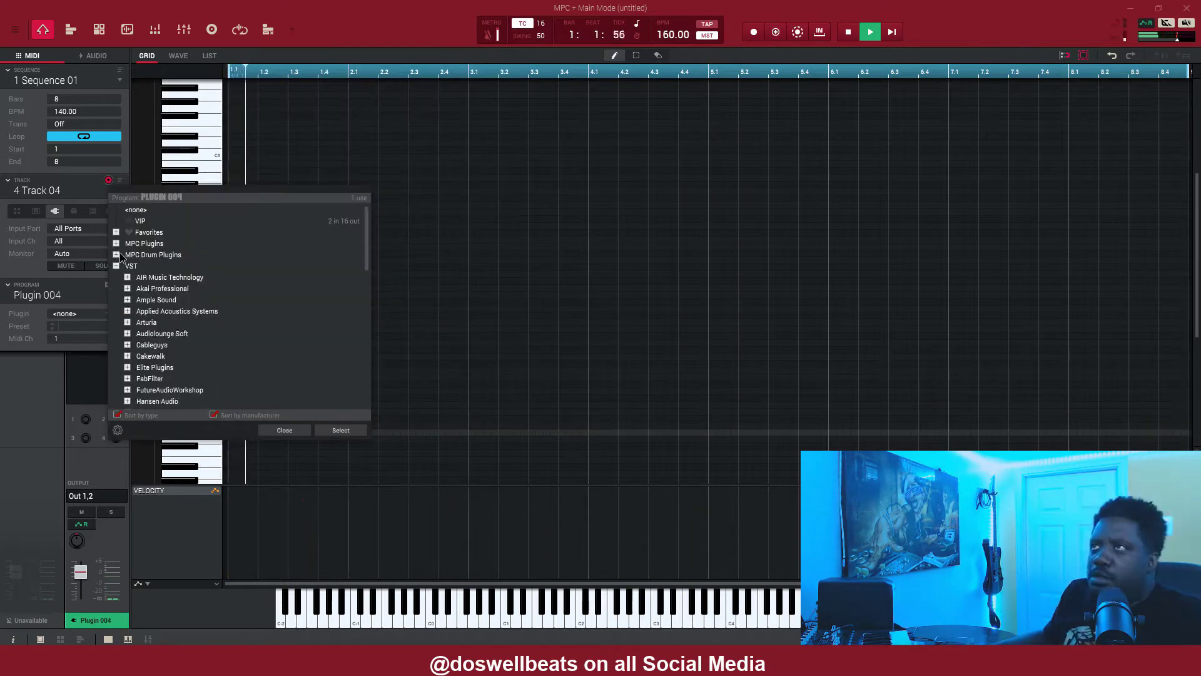
Load the AIR Music Technology DrumSynth:Snare plugin into Plugin 004 on Track 04
{"action": "left_click", "coordinate": [117, 255]}
{"action": "left_click", "coordinate": [128, 266]}
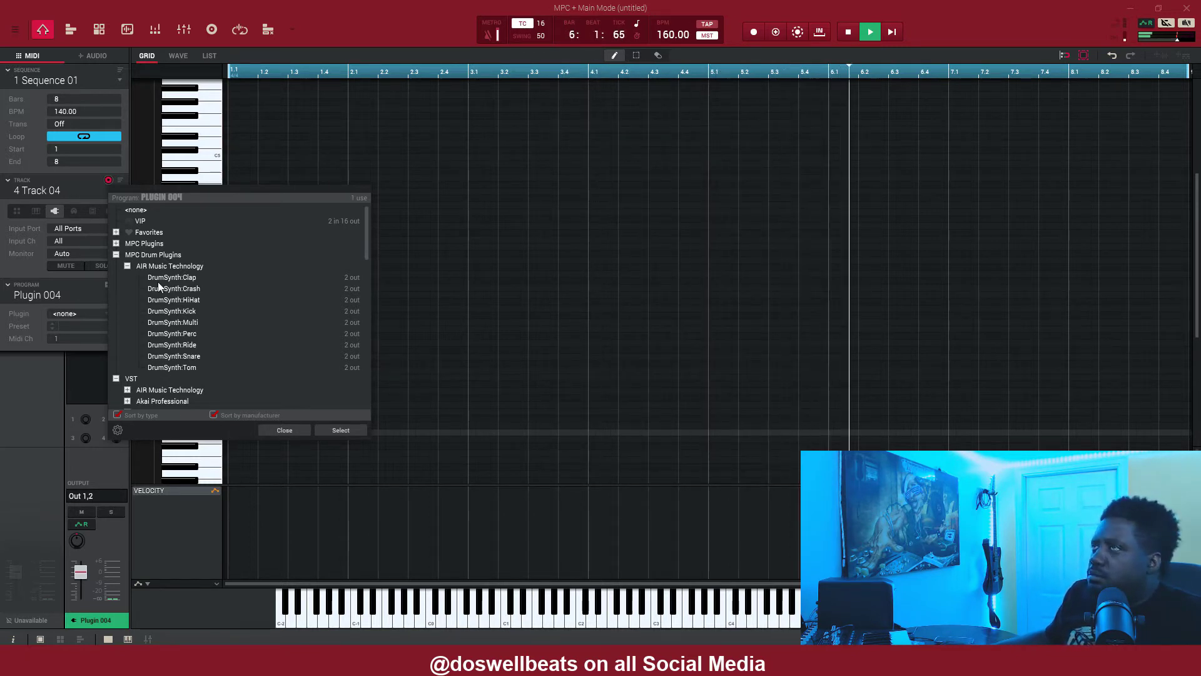
{"action": "double_click", "coordinate": [176, 356]}
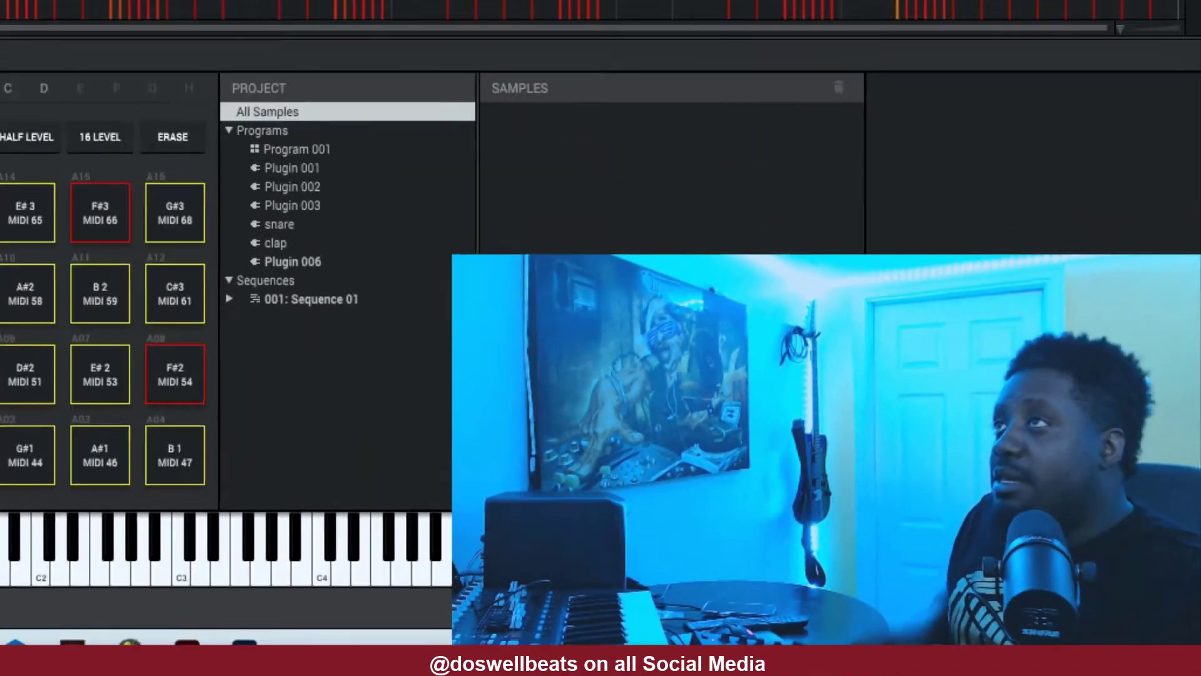
Stop playback and rename the Plugin 006 program as hihat
{"action": "key", "text": "space"}
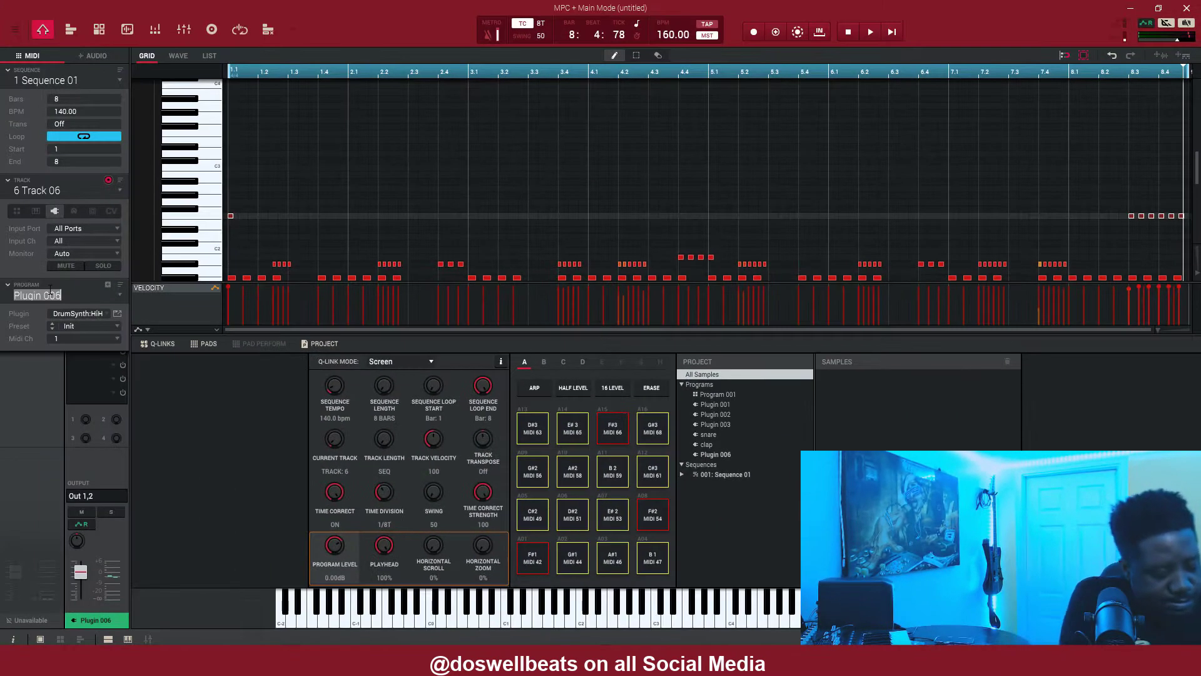
{"action": "key", "text": "Return"}
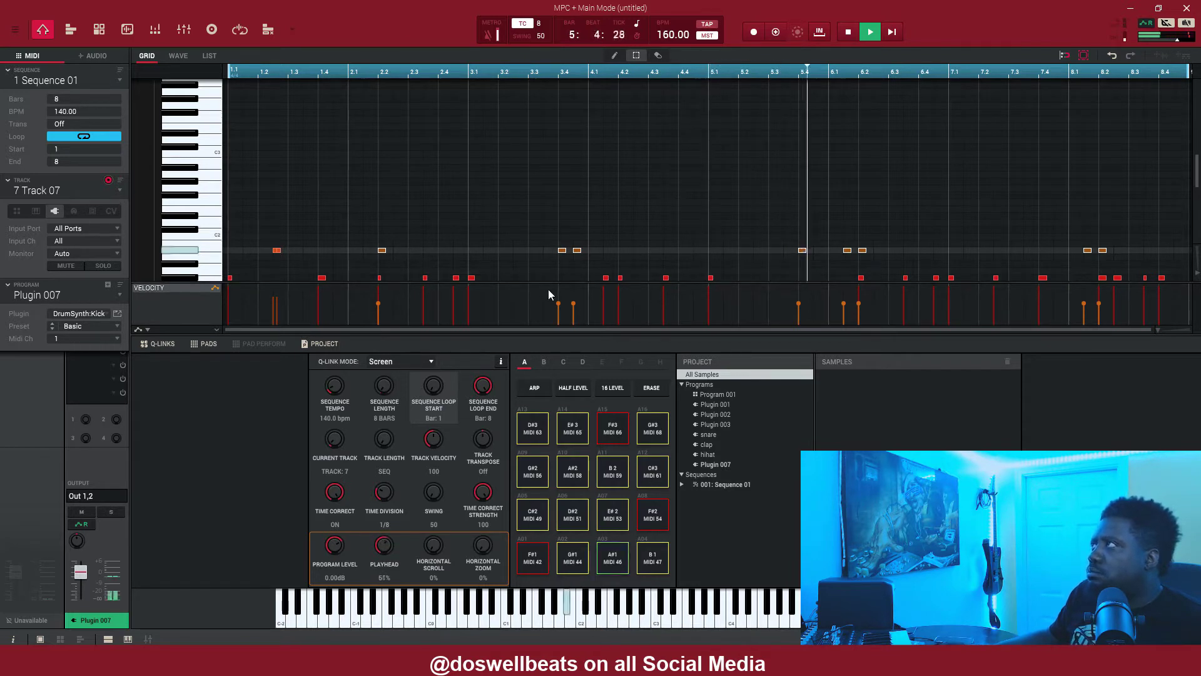
Slightly raise the velocity of the selected upper-row kick notes on Track 07
{"action": "left_click_drag", "start_coordinate": [576, 306], "coordinate": [577, 298]}
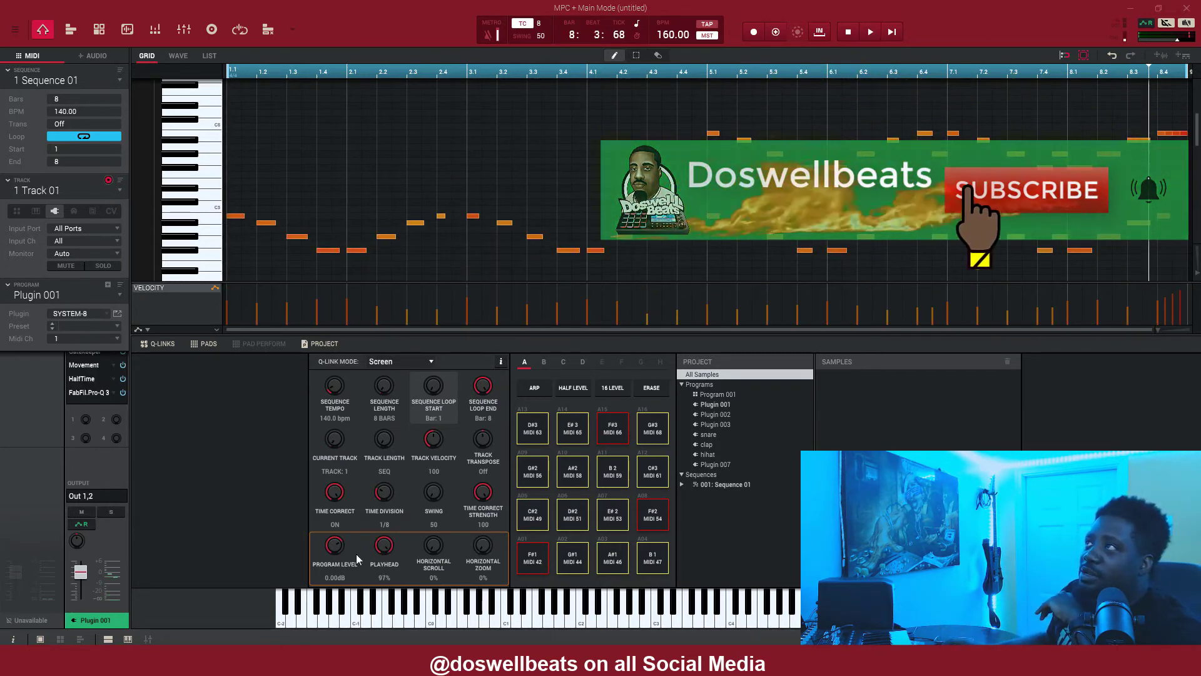
Show the track view and enlarge the arrangement area so all MIDI and audio tracks fit
{"action": "left_click", "coordinate": [70, 29]}
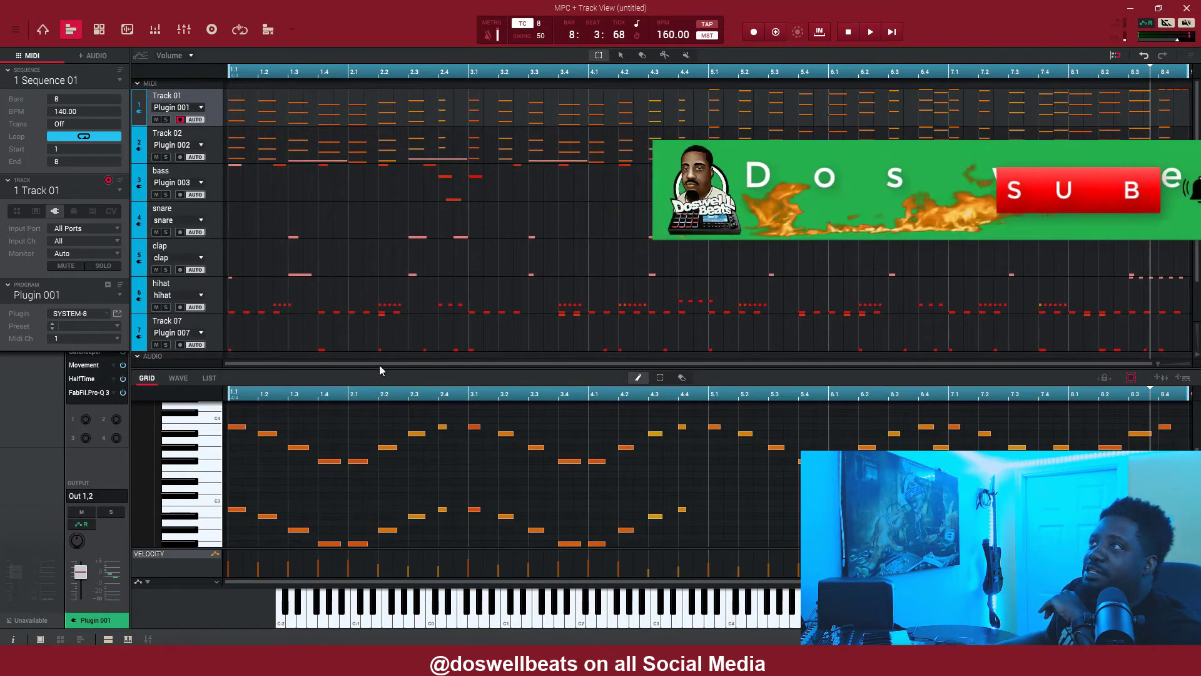
{"action": "left_click_drag", "start_coordinate": [379, 367], "coordinate": [387, 514]}
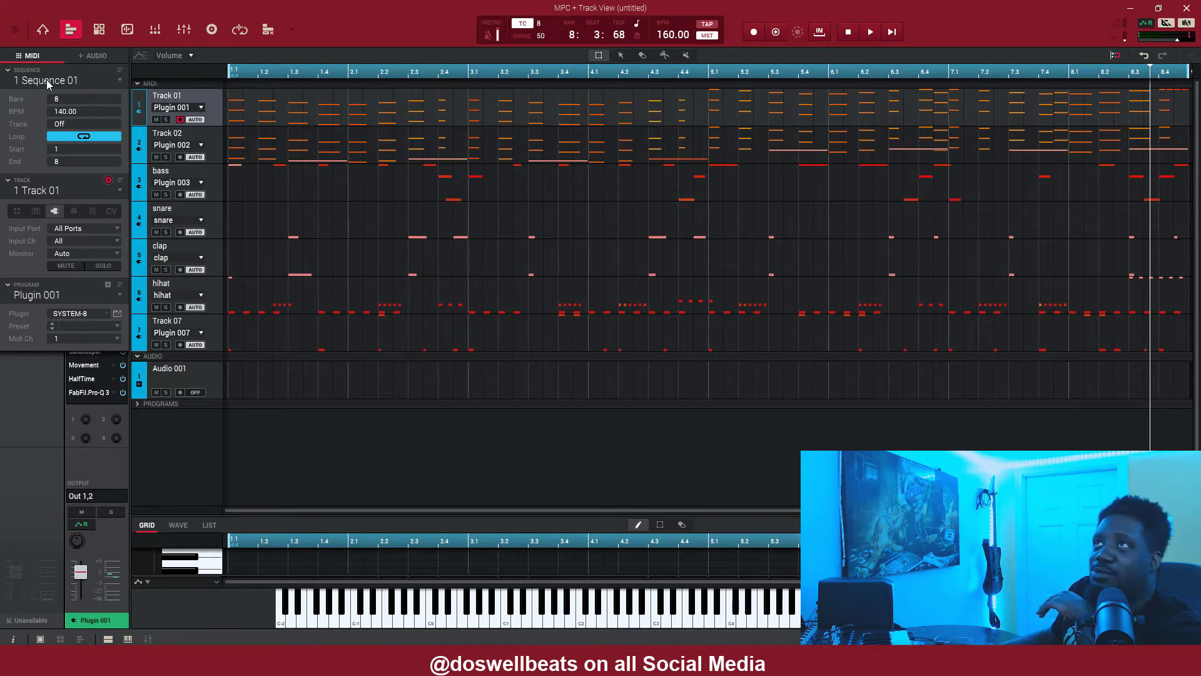
Double the length of Sequence 01 to 16 bars and fit all the bars in the track view
{"action": "left_click", "coordinate": [56, 98]}
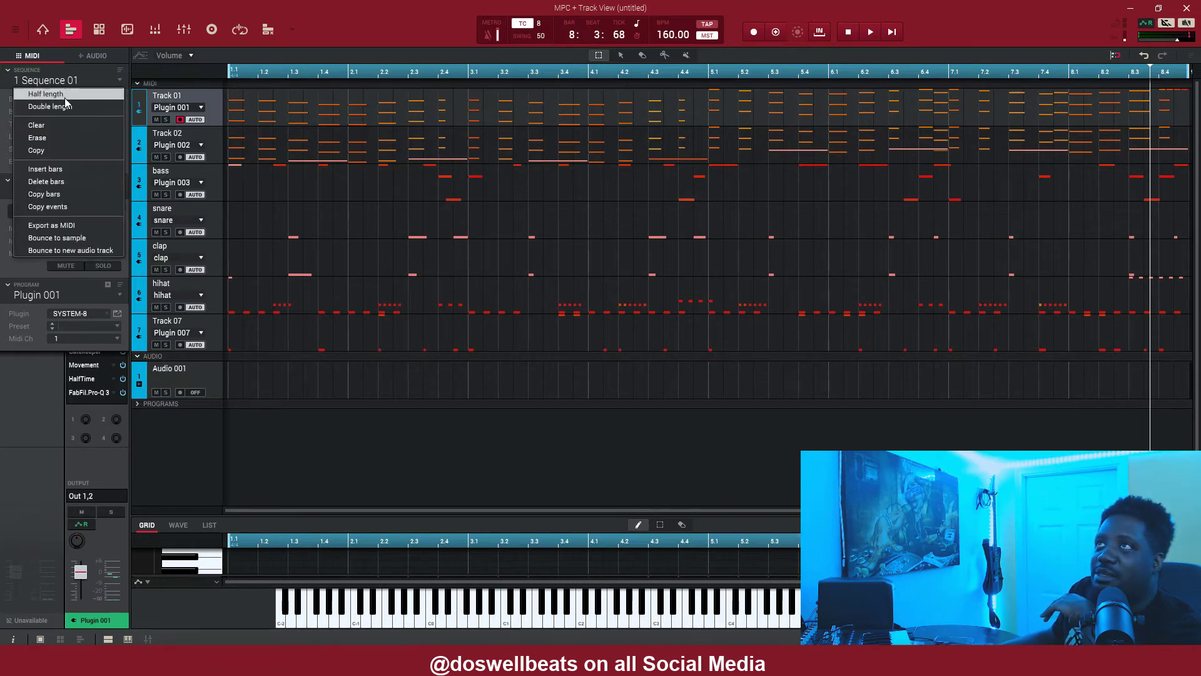
{"action": "left_click", "coordinate": [66, 105]}
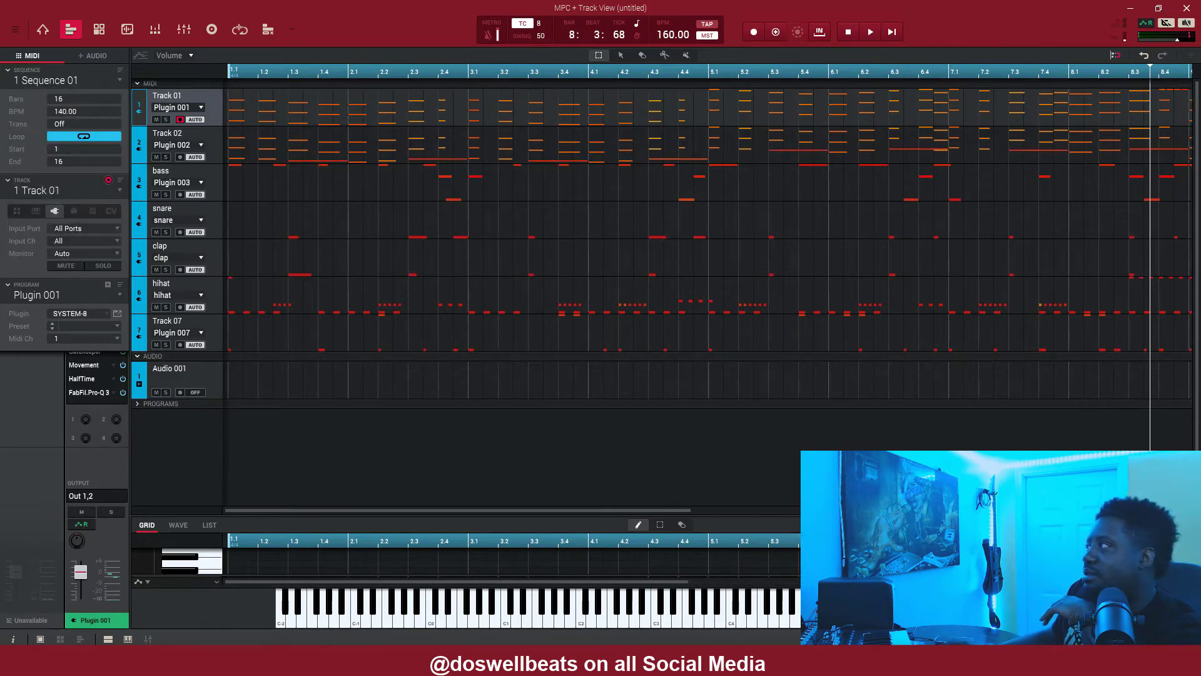
{"action": "scroll", "coordinate": [707, 219], "scroll_direction": "down", "scroll_amount": 2}
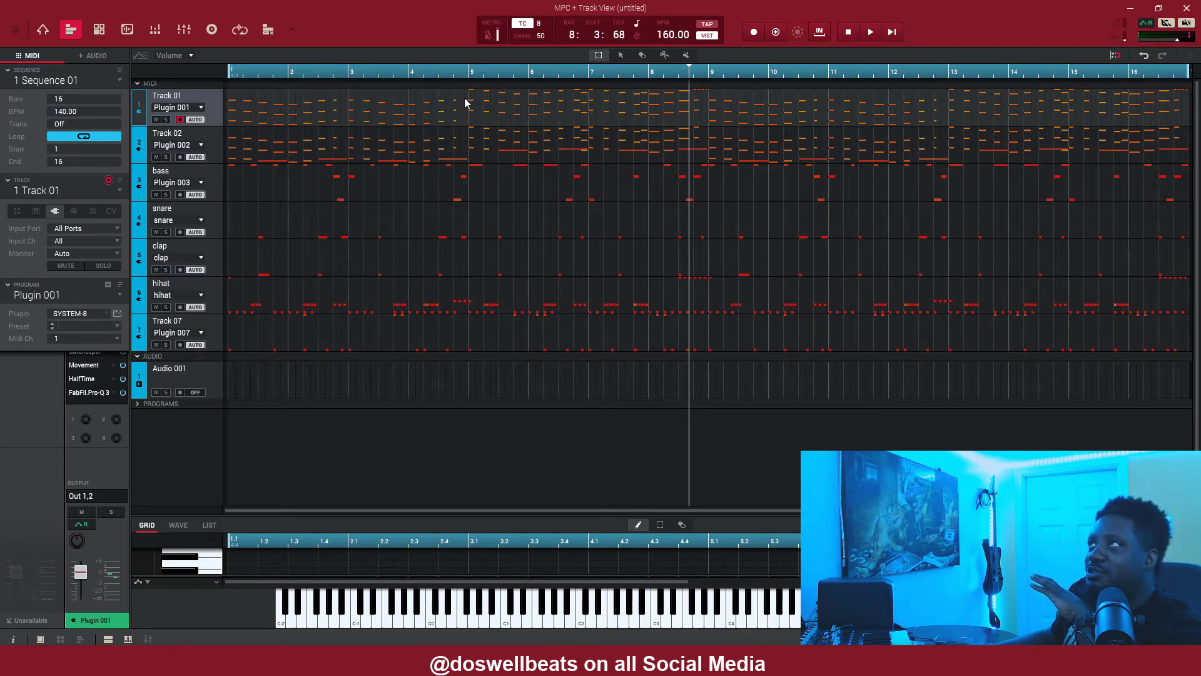
Select the first four bars of Track 01, try the Bar time division, and restore the division to 1/8
{"action": "left_click_drag", "start_coordinate": [468, 100], "coordinate": [229, 116]}
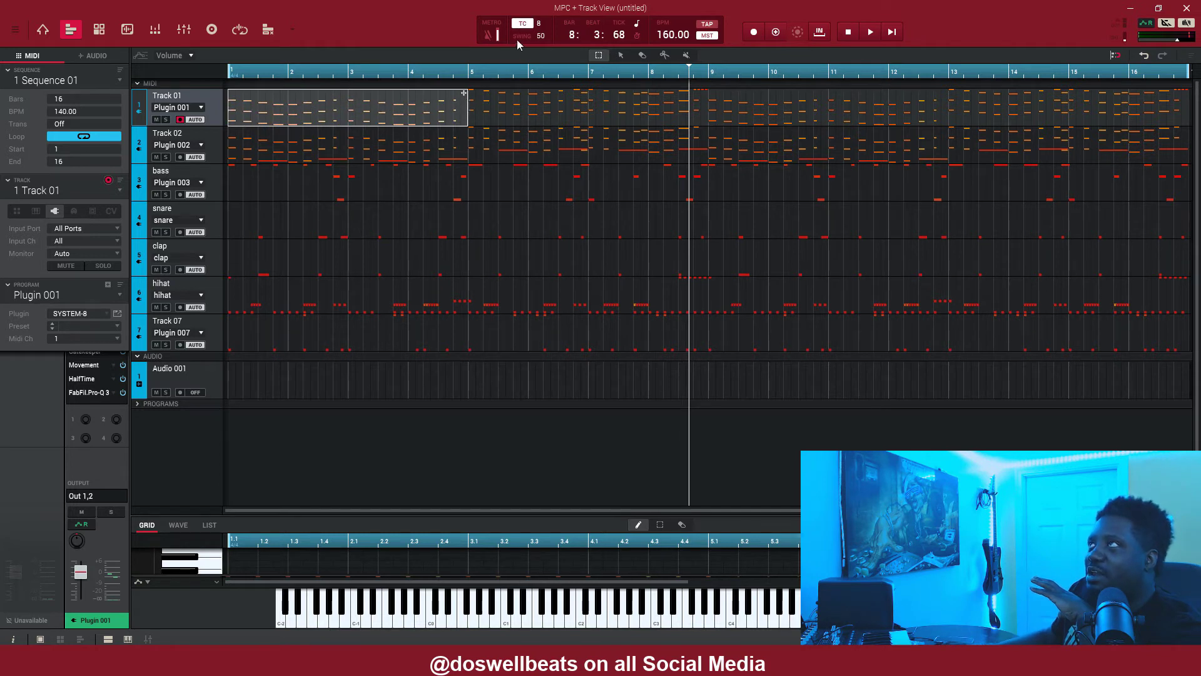
{"action": "left_click", "coordinate": [541, 25]}
{"action": "left_click", "coordinate": [552, 37]}
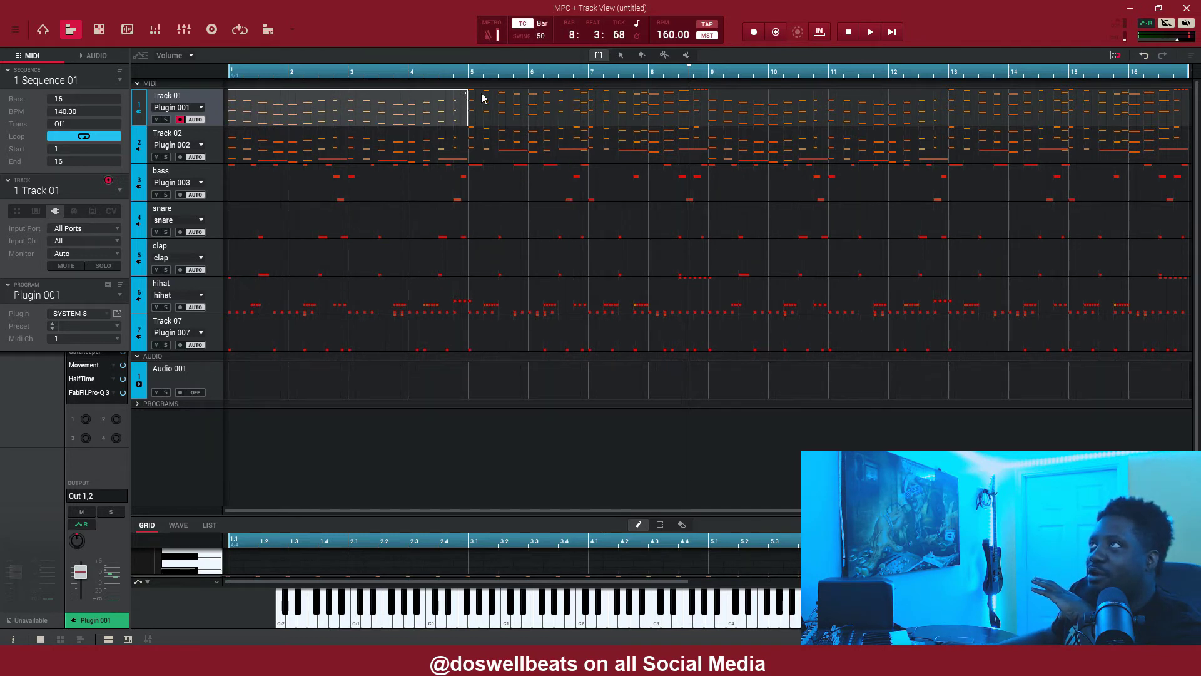
{"action": "left_click", "coordinate": [542, 26]}
{"action": "left_click", "coordinate": [546, 79]}
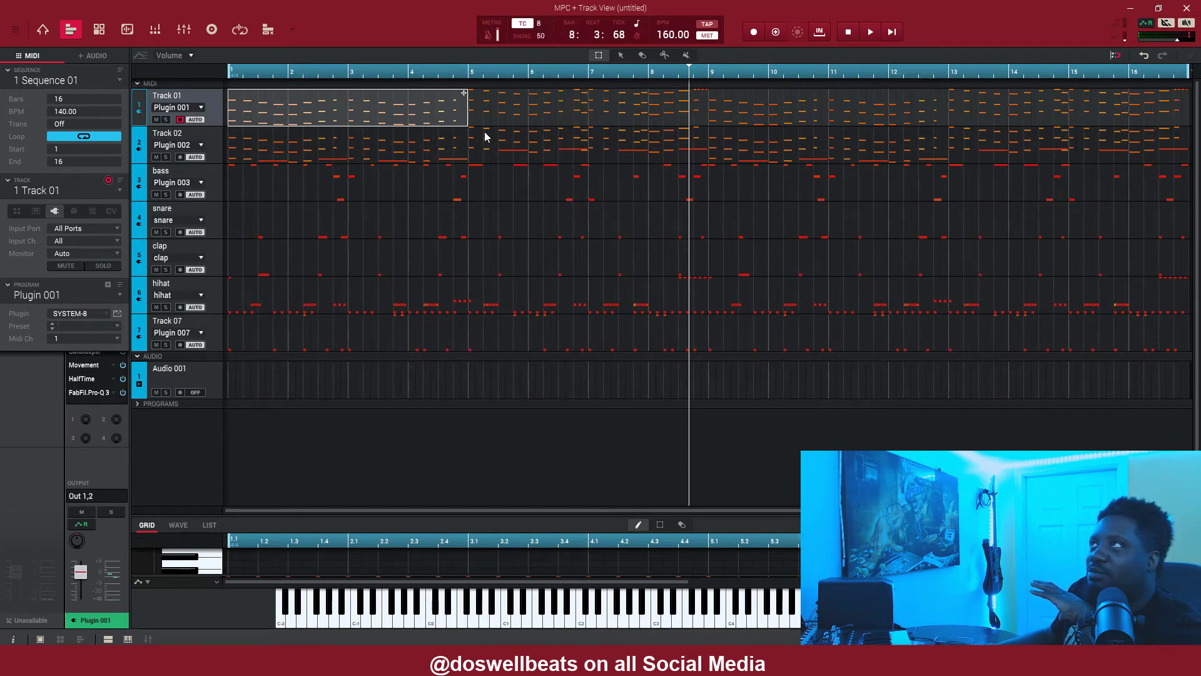
Select the opening bars of Track 02 and undo the doubling of the sequence length
{"action": "left_click_drag", "start_coordinate": [455, 145], "coordinate": [239, 158]}
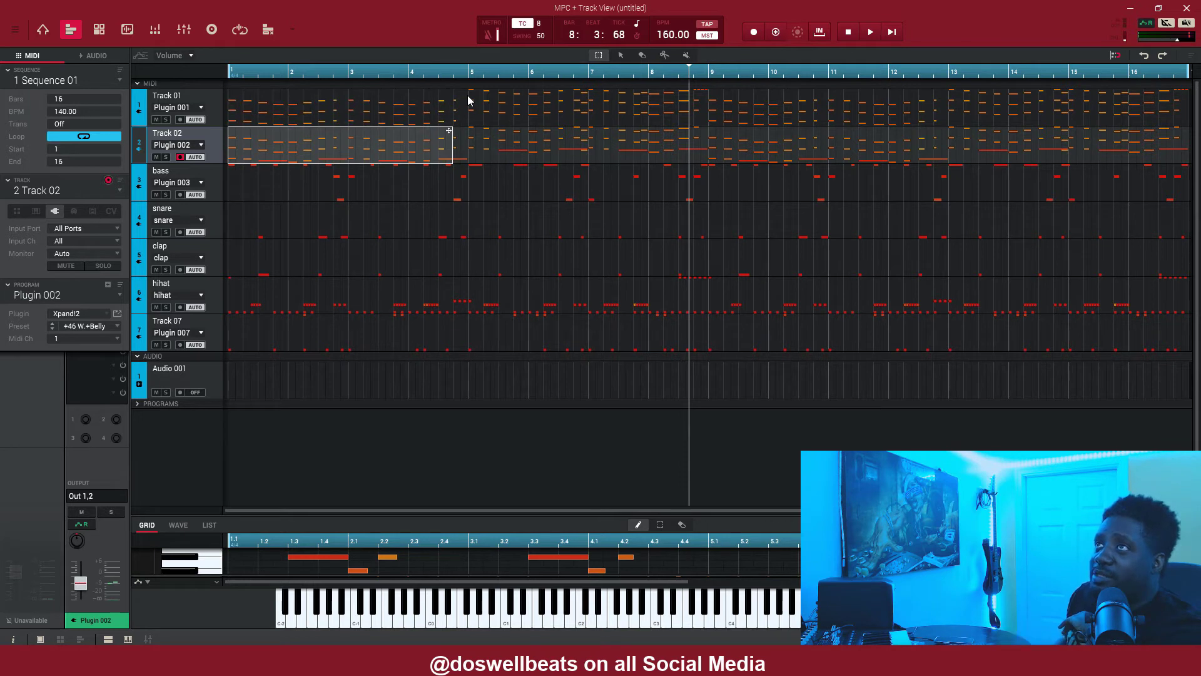
{"action": "key", "text": "ctrl+z"}
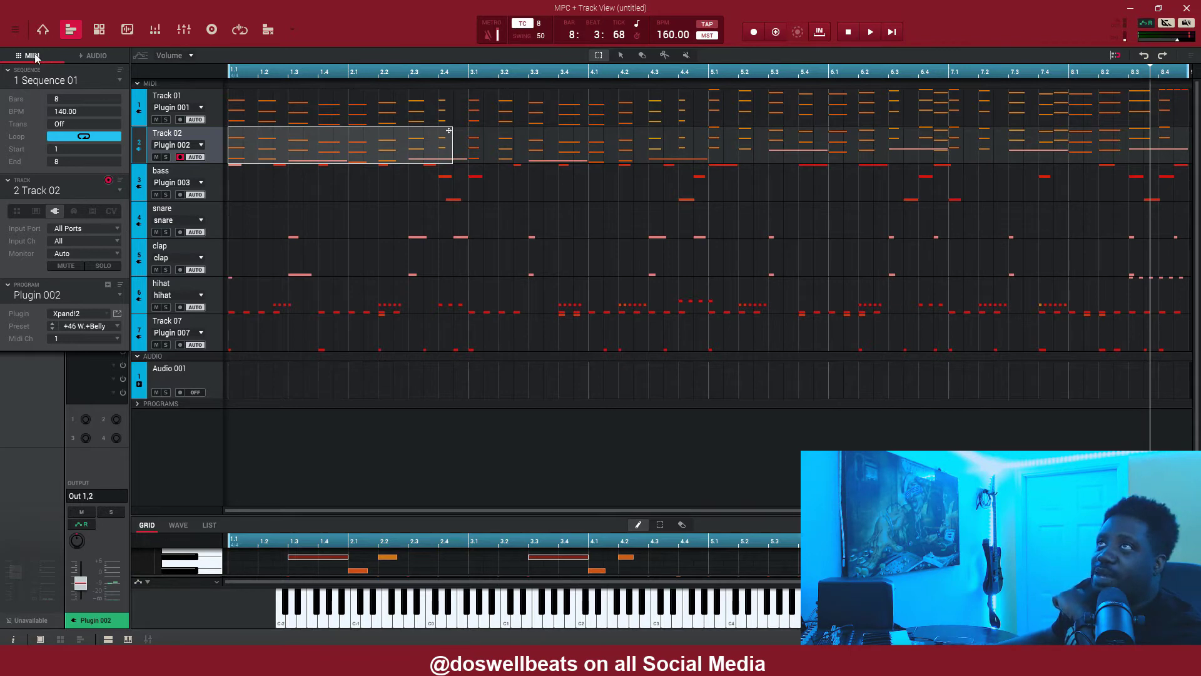
Open the main mode and rename Track 07 and its program as kick
{"action": "left_click", "coordinate": [88, 55]}
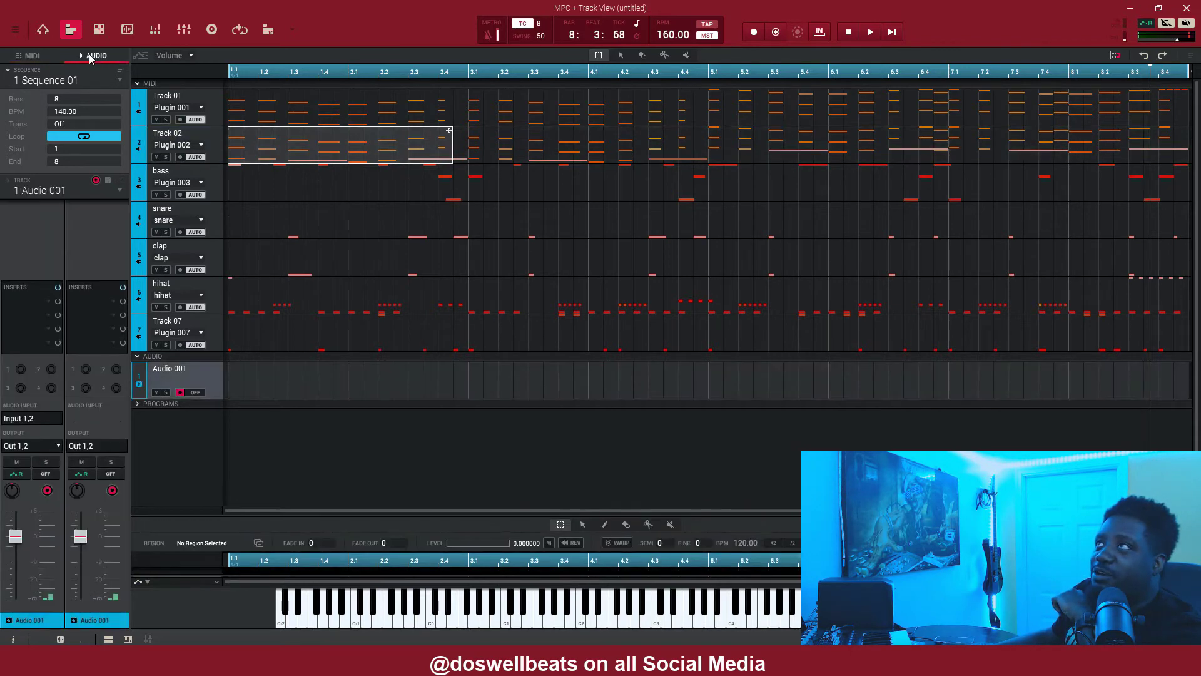
{"action": "left_click", "coordinate": [41, 34]}
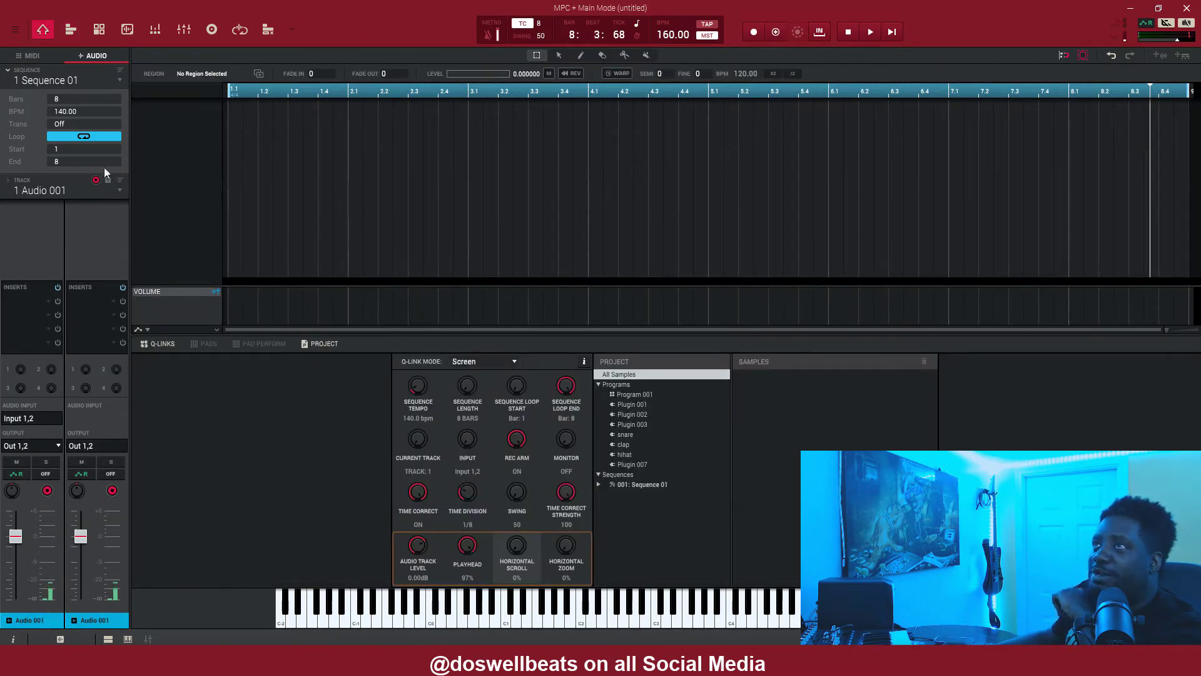
{"action": "left_click", "coordinate": [120, 191]}
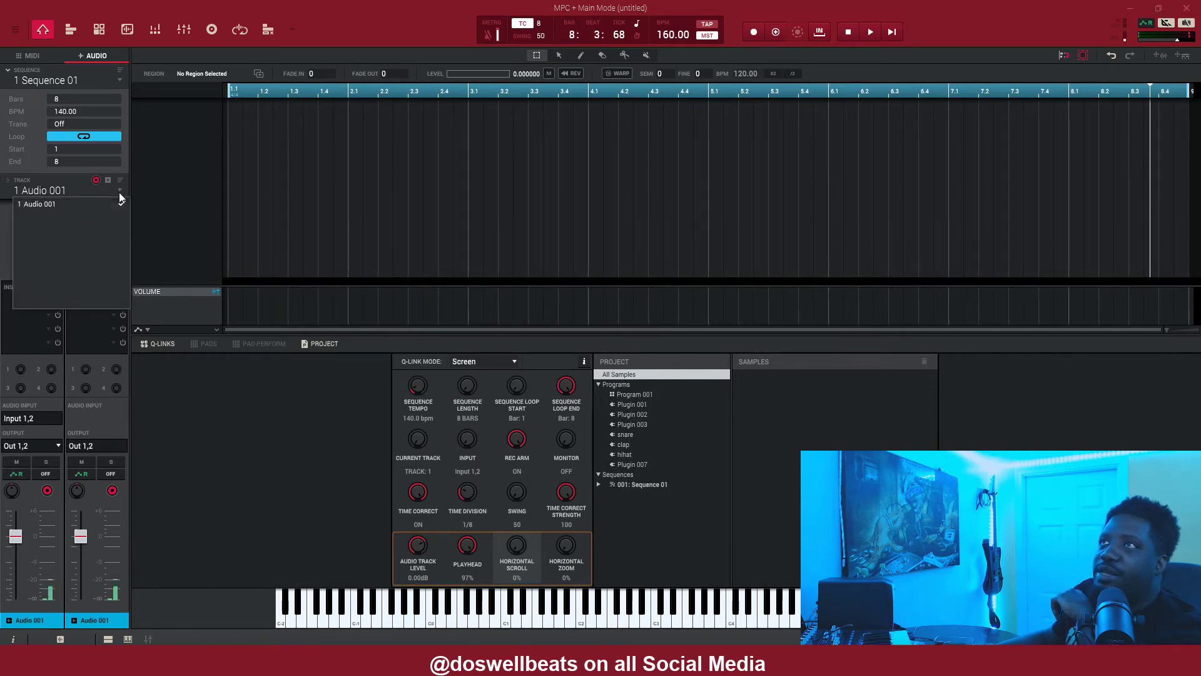
{"action": "left_click", "coordinate": [32, 55]}
{"action": "left_click", "coordinate": [33, 55]}
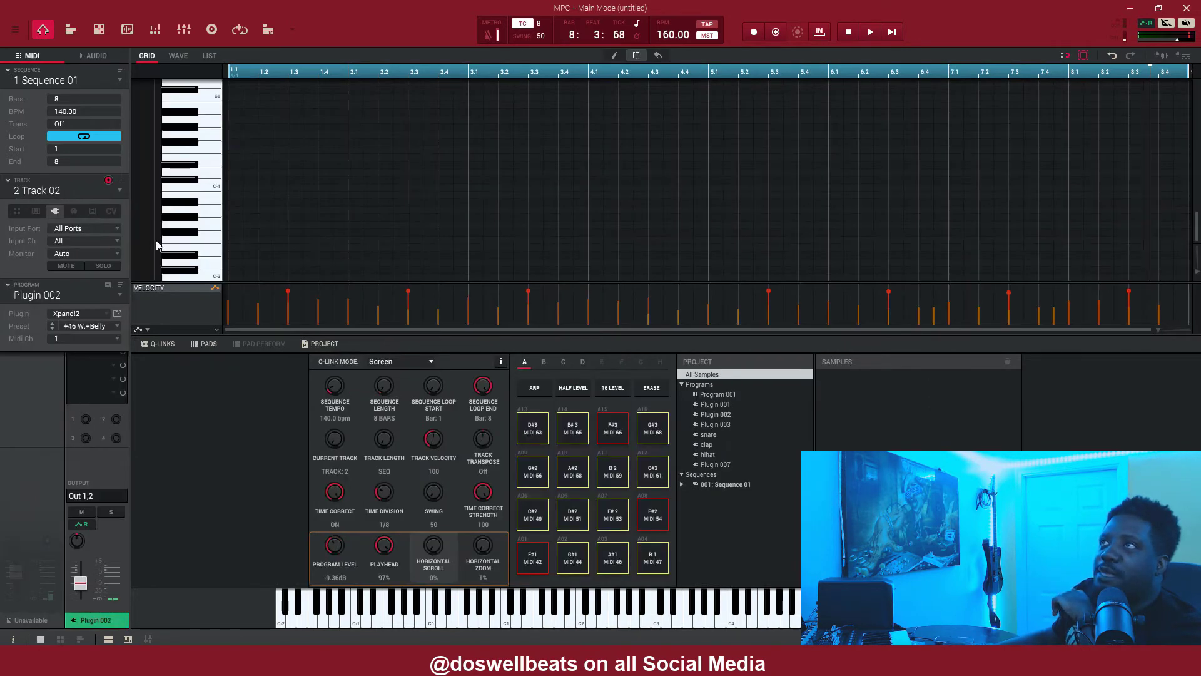
{"action": "left_click", "coordinate": [119, 189]}
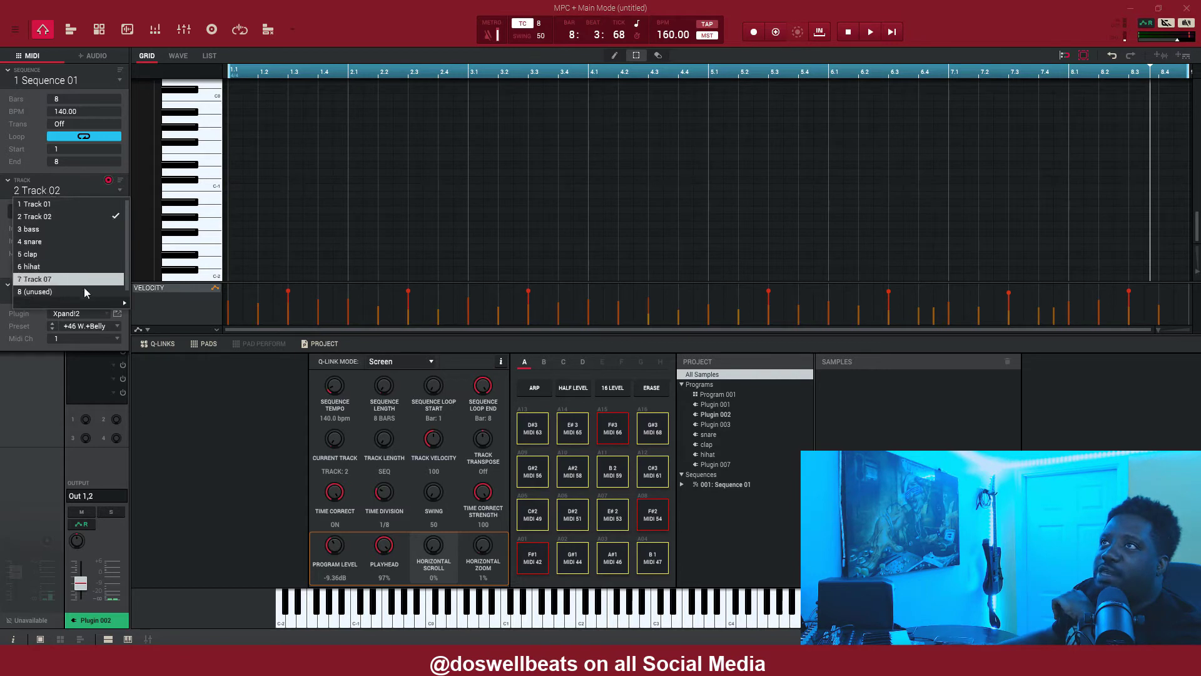
{"action": "left_click", "coordinate": [86, 286]}
Switch to unused track 73 and create a new plugin program for it
{"action": "left_click", "coordinate": [120, 190]}
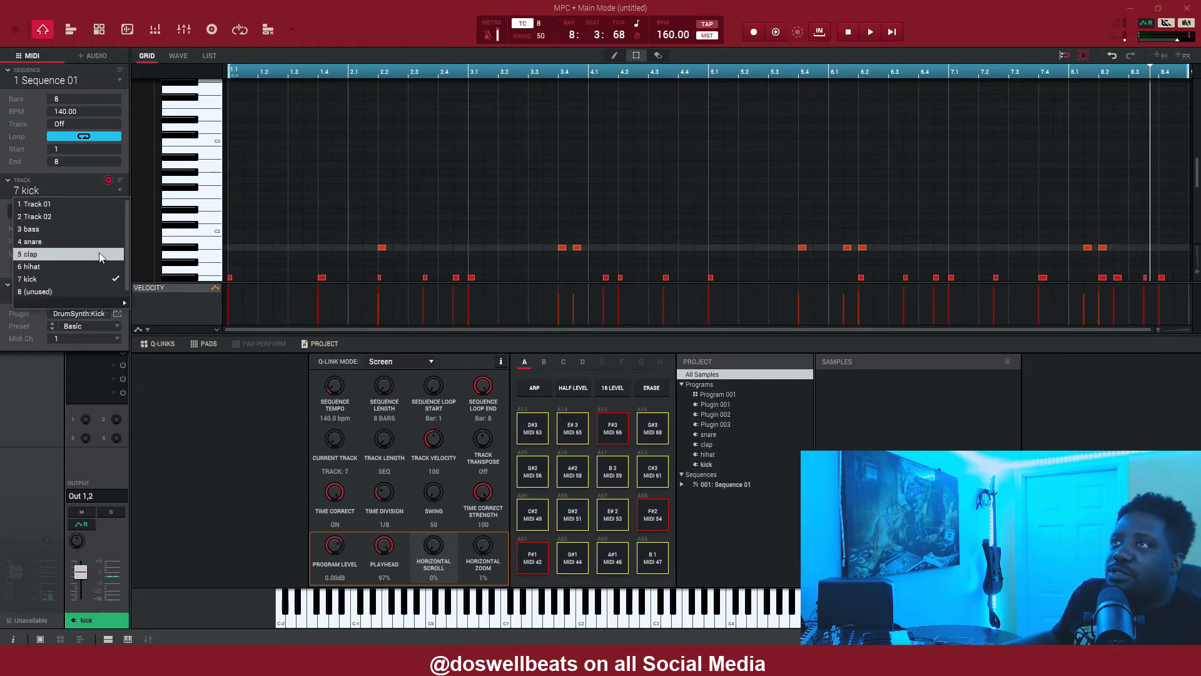
{"action": "left_click", "coordinate": [78, 288]}
{"action": "left_click", "coordinate": [119, 190]}
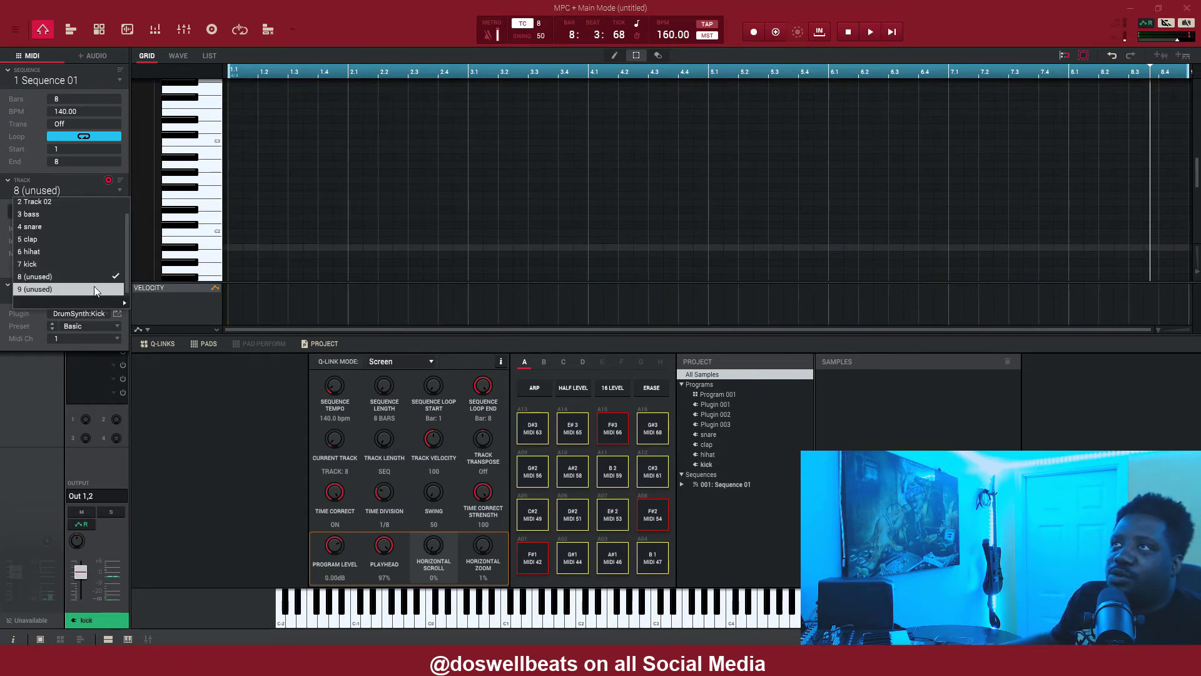
{"action": "mouse_move", "coordinate": [126, 300]}
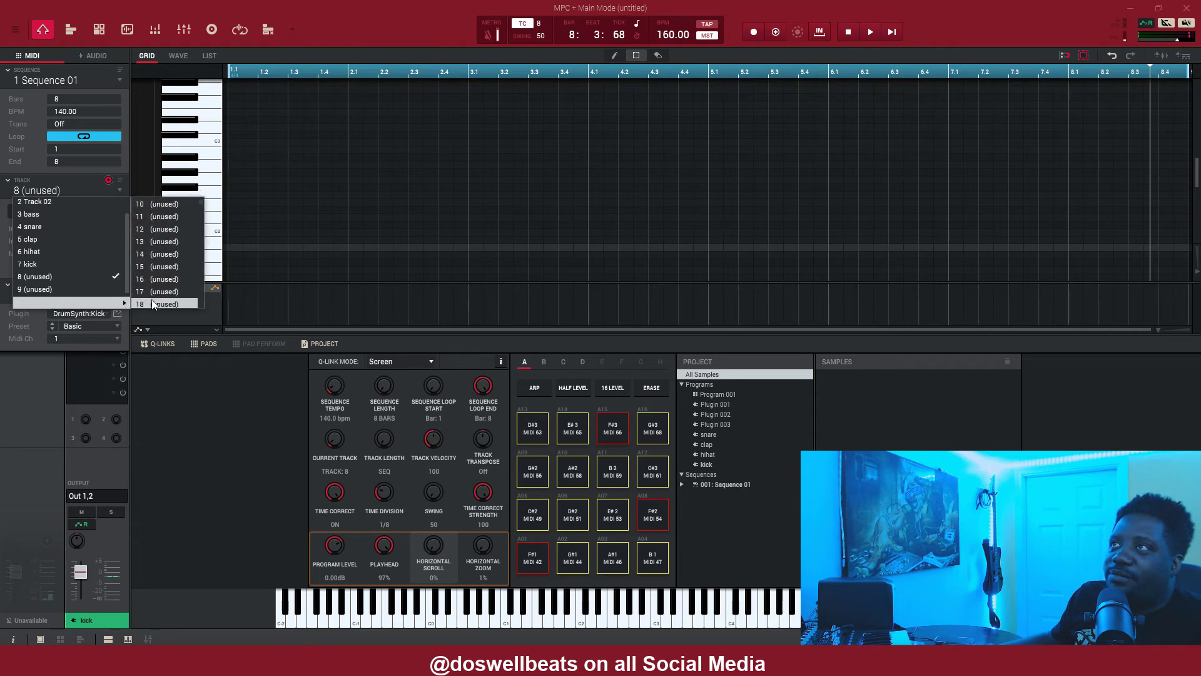
{"action": "scroll", "coordinate": [152, 299], "scroll_direction": "down", "scroll_amount": 15}
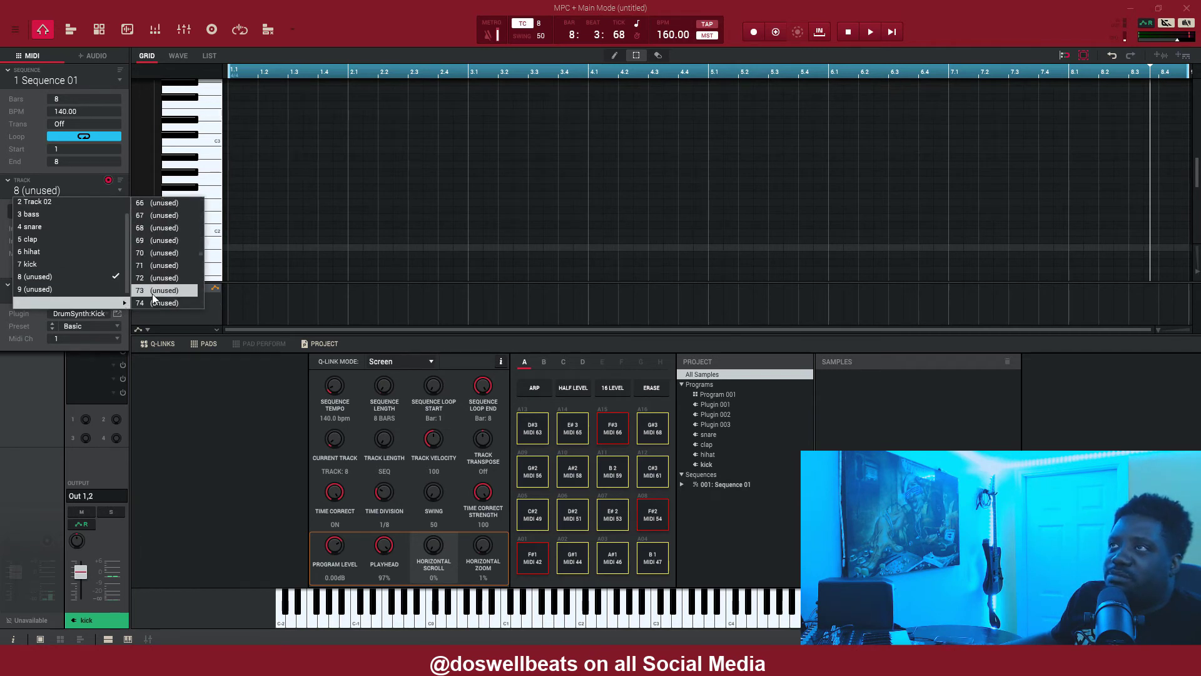
{"action": "left_click", "coordinate": [152, 291]}
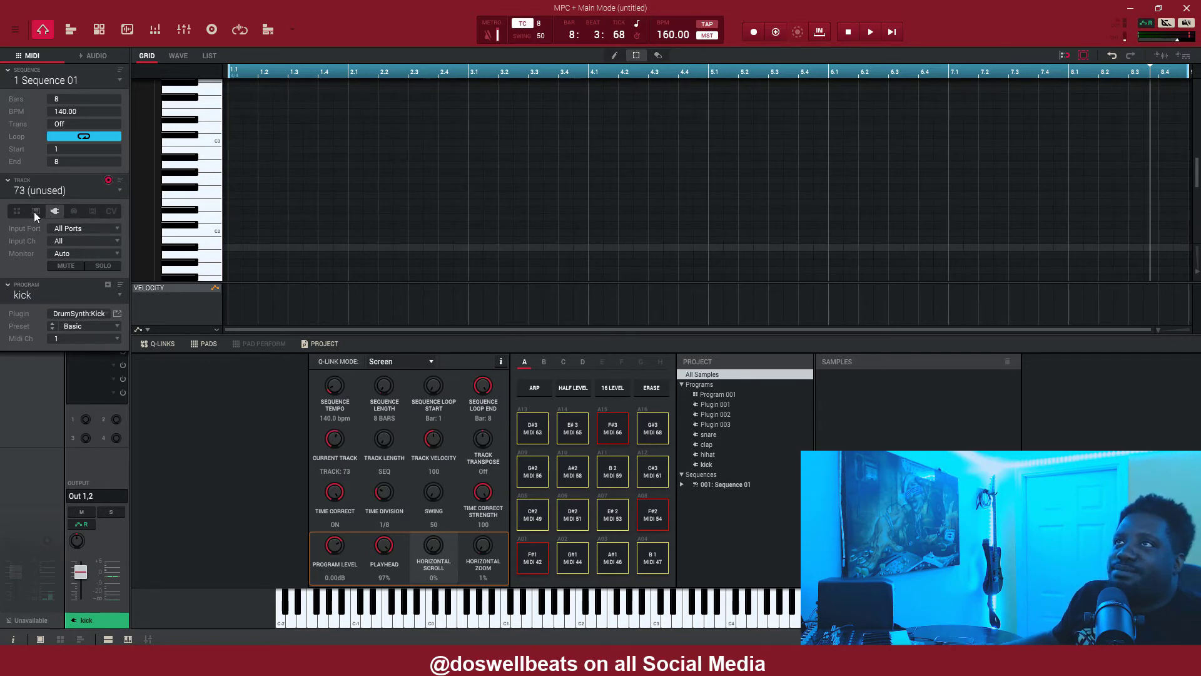
{"action": "left_click", "coordinate": [108, 284]}
Draw one sustained note across all 8 bars of Track 73 and load the Loom plugin into its program
{"action": "key", "text": "b"}
{"action": "left_click_drag", "start_coordinate": [233, 247], "coordinate": [1189, 244]}
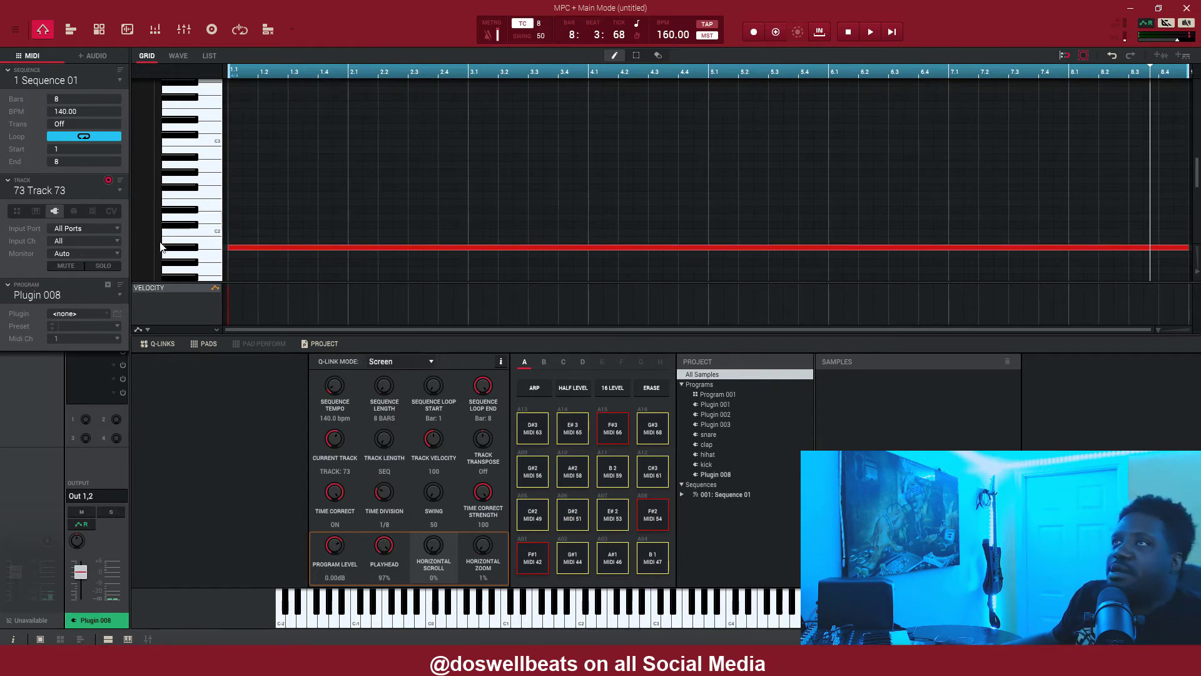
{"action": "left_click", "coordinate": [107, 313]}
{"action": "left_click", "coordinate": [125, 277]}
{"action": "double_click", "coordinate": [154, 301]}
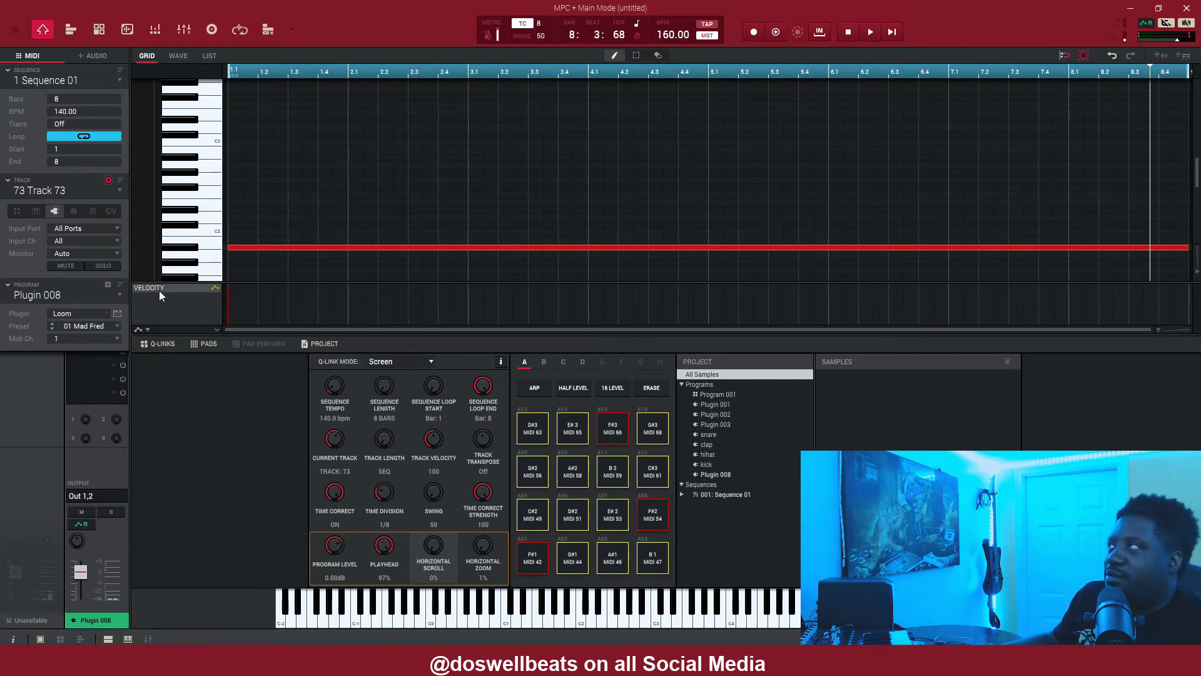
Bounce Track 73 to a sample and add that sample to the Audio 001 track
{"action": "left_click", "coordinate": [1162, 56]}
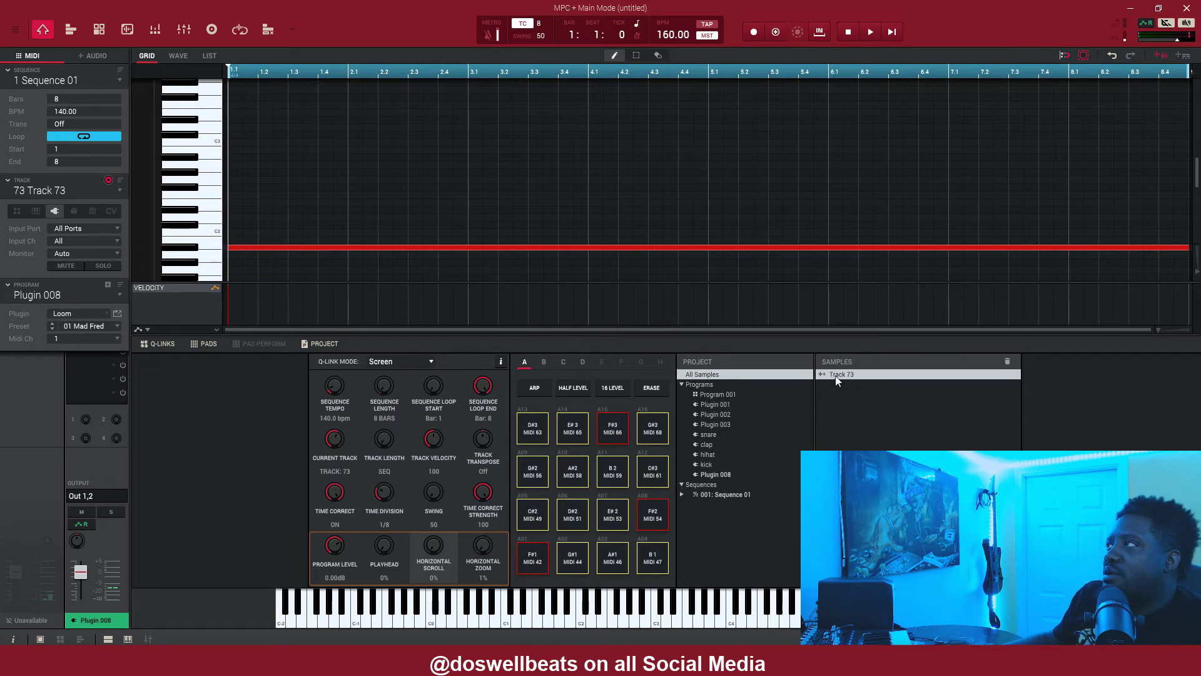
{"action": "right_click", "coordinate": [835, 378]}
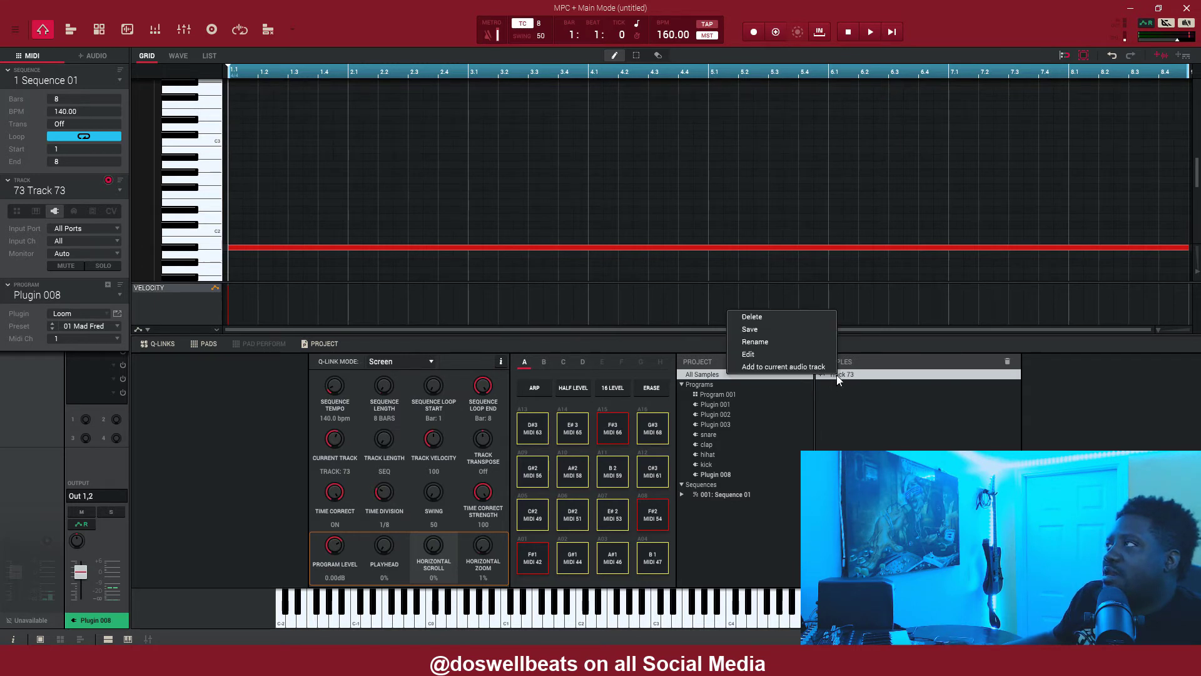
{"action": "left_click", "coordinate": [791, 368]}
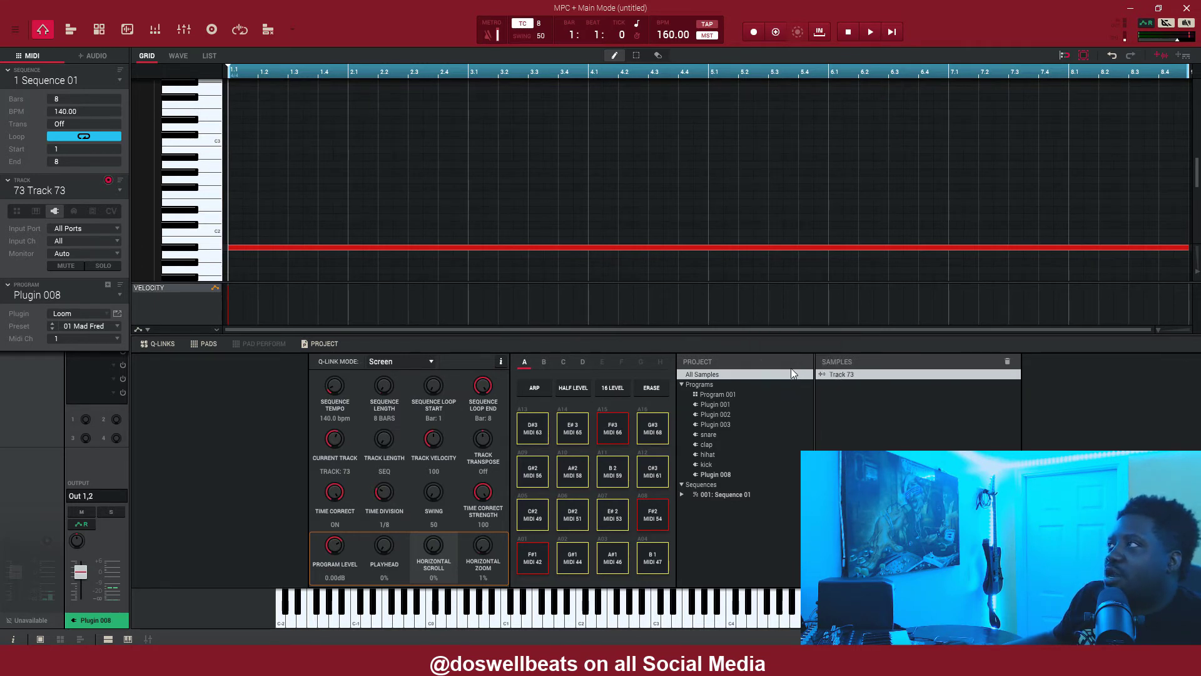
{"action": "left_click", "coordinate": [95, 58]}
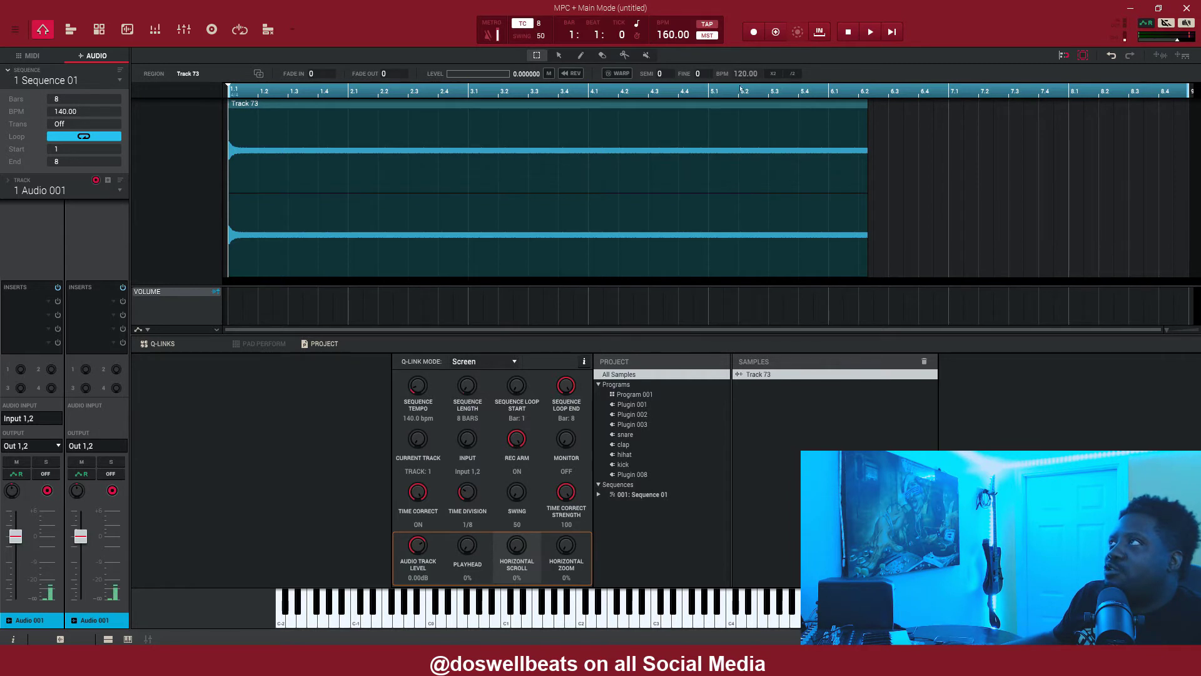
Enable warp on the Track 73 audio region and set its BPM to 160
{"action": "left_click", "coordinate": [618, 105]}
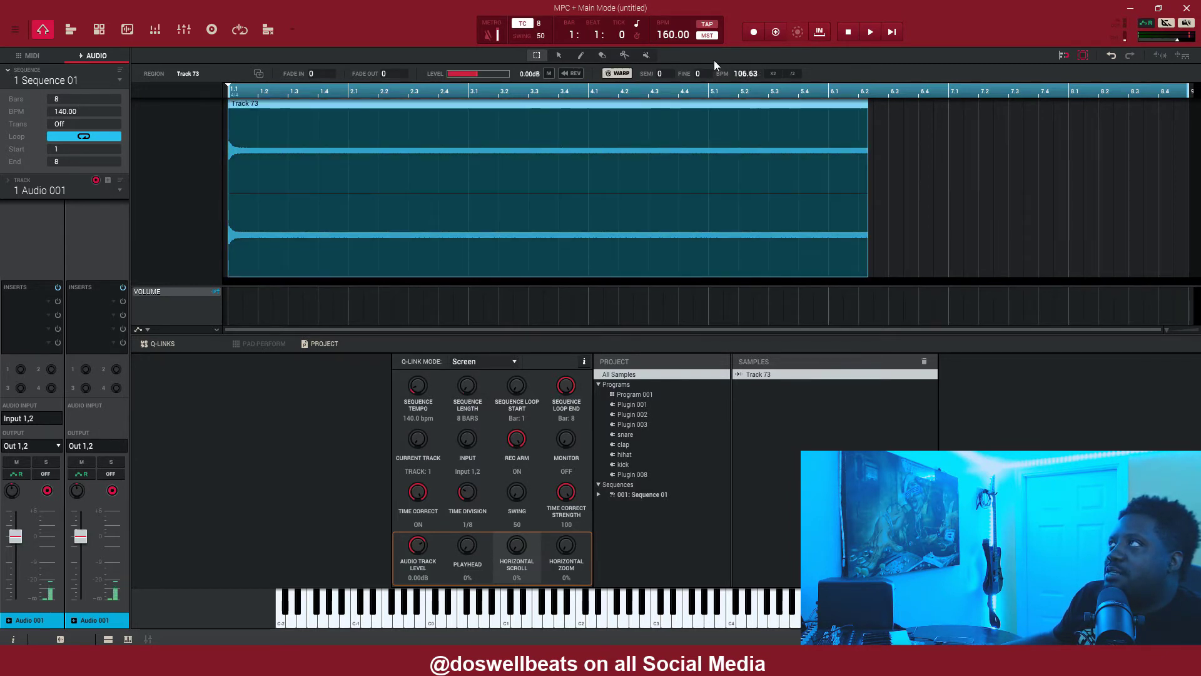
{"action": "double_click", "coordinate": [739, 75]}
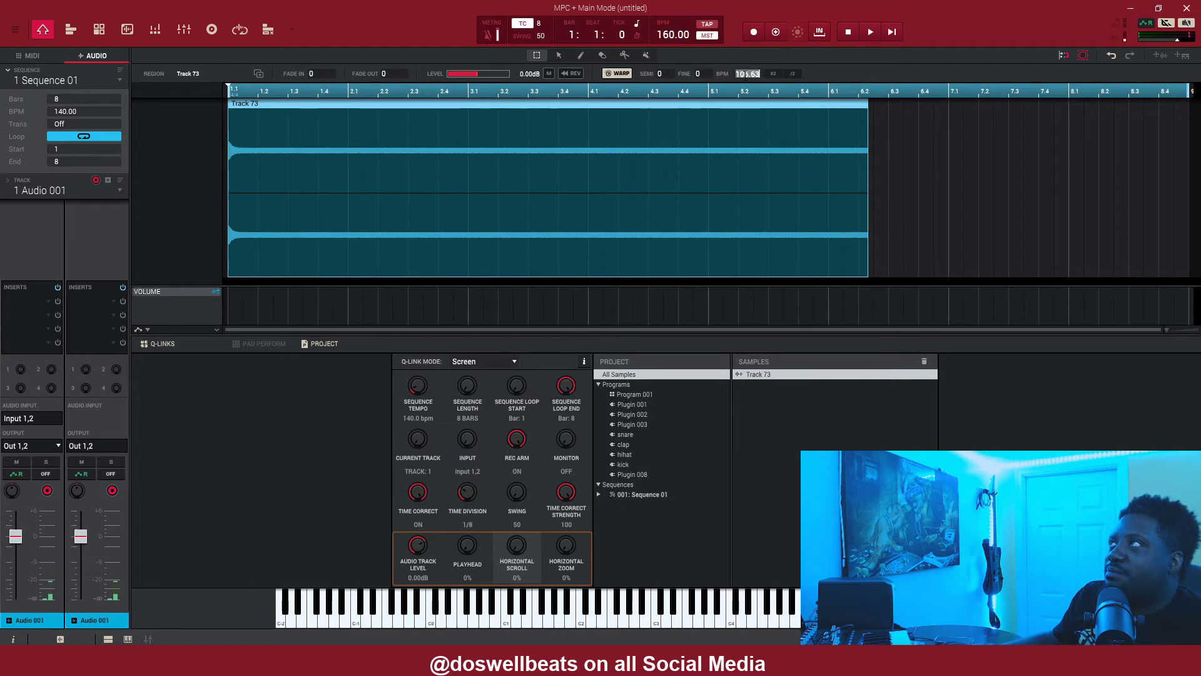
{"action": "type", "text": "150"}
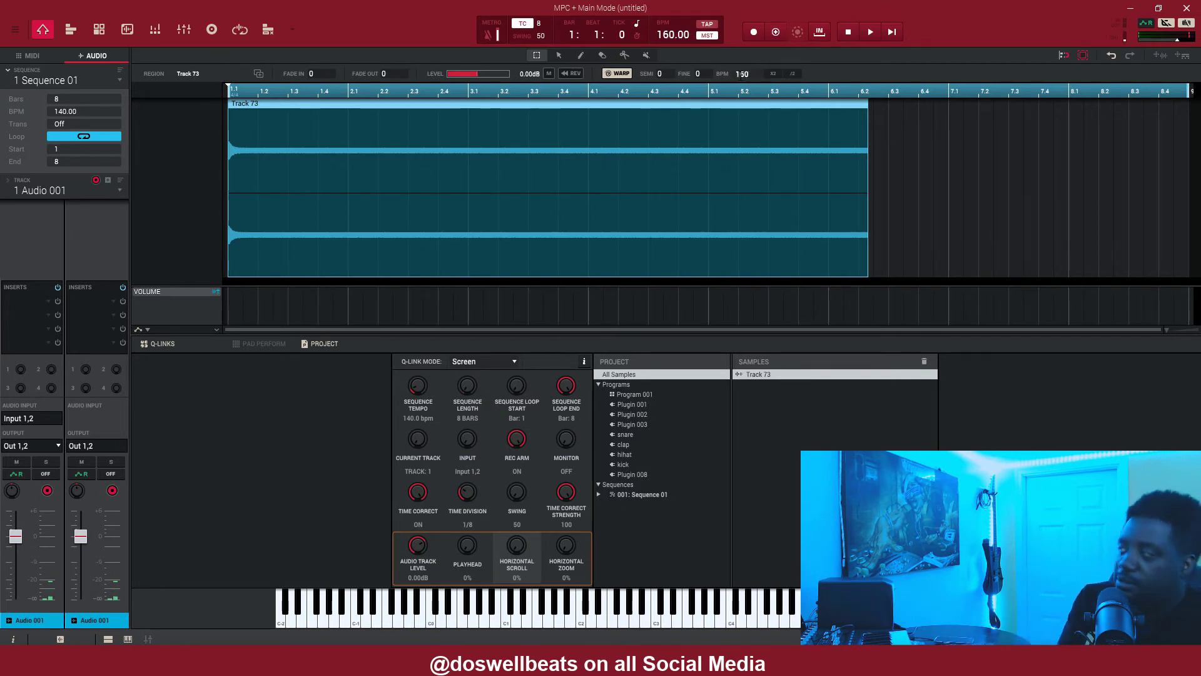
{"action": "key", "text": "Return"}
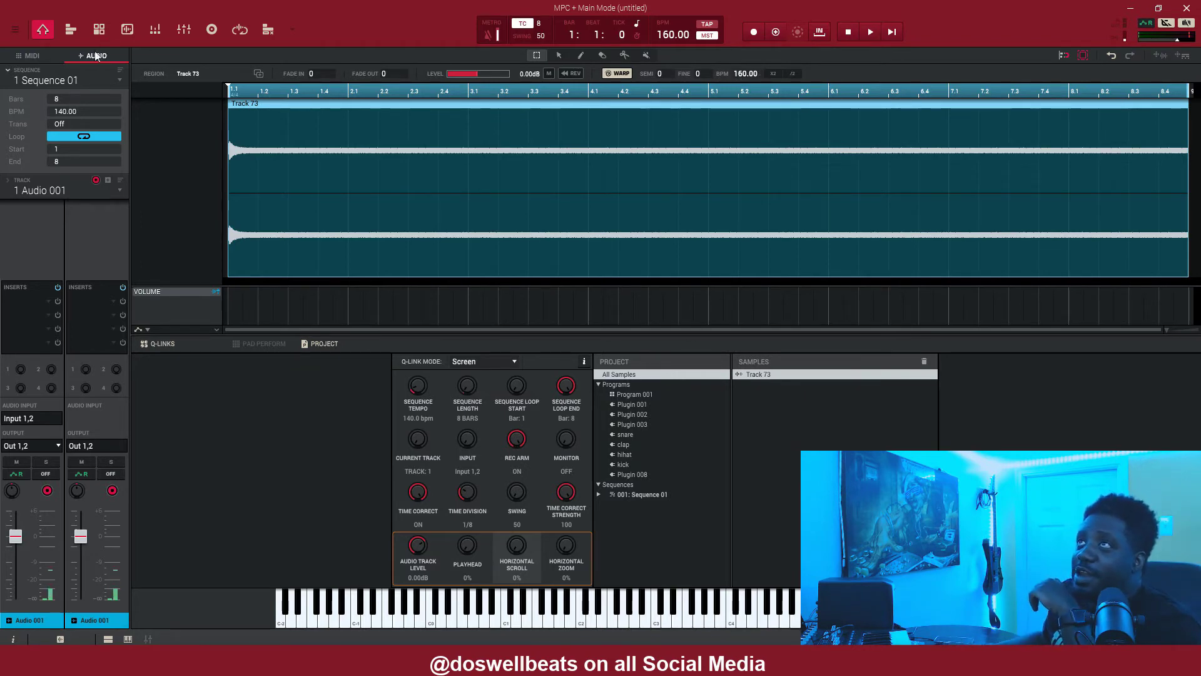
Double Sequence 01 to 16 bars in the track view and check the duplicated Track 73 audio regions
{"action": "left_click", "coordinate": [70, 29]}
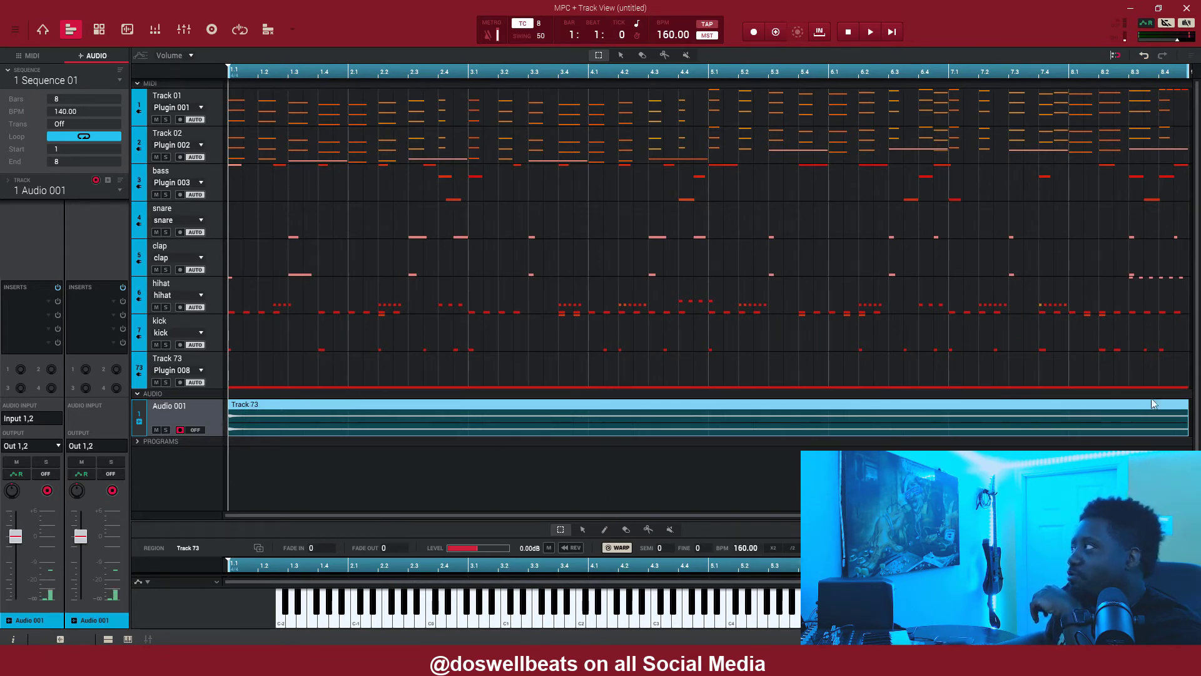
{"action": "right_click", "coordinate": [47, 80]}
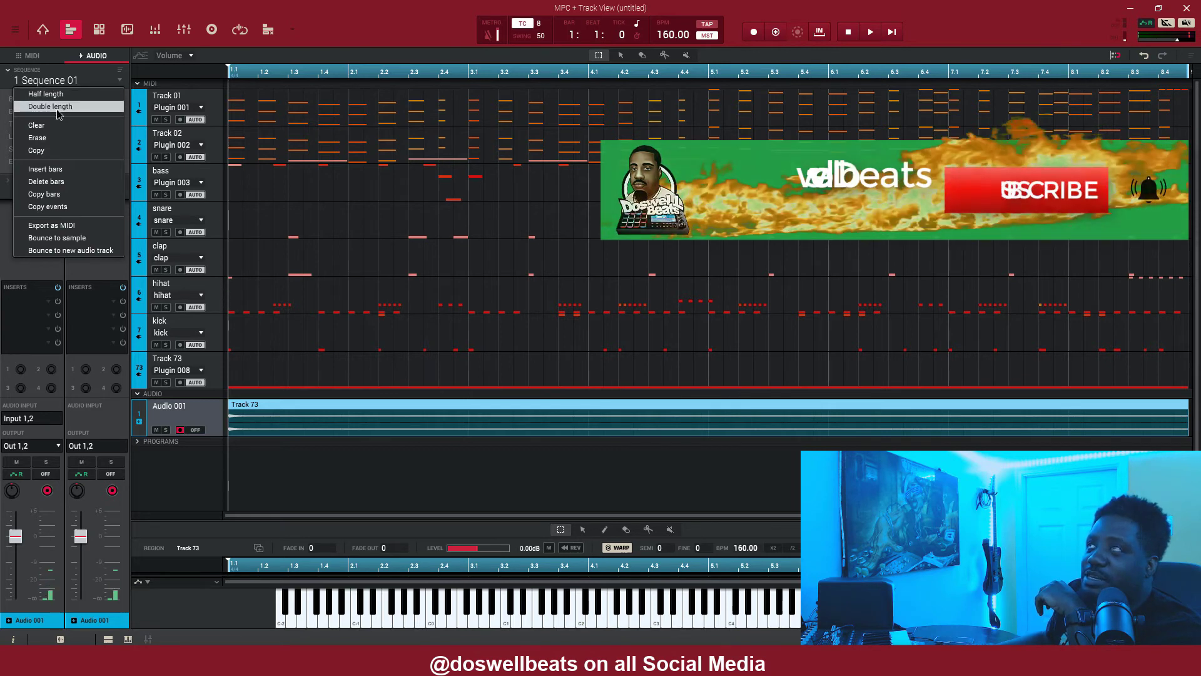
{"action": "left_click", "coordinate": [57, 107]}
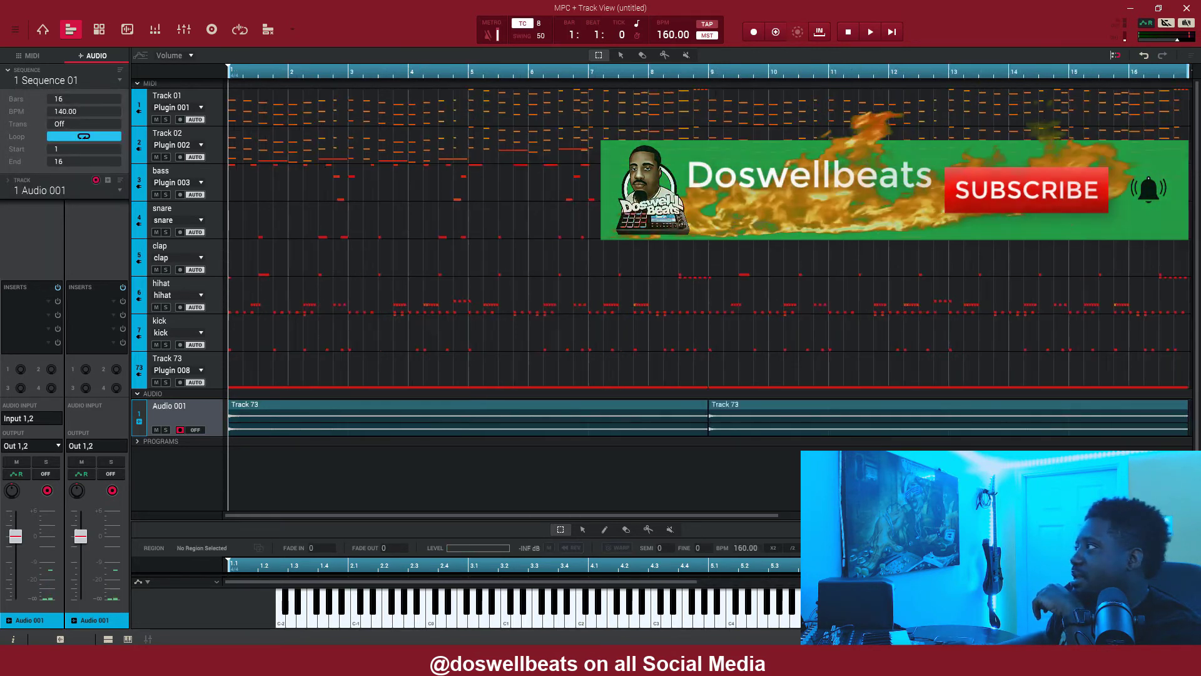
{"action": "left_click", "coordinate": [664, 406]}
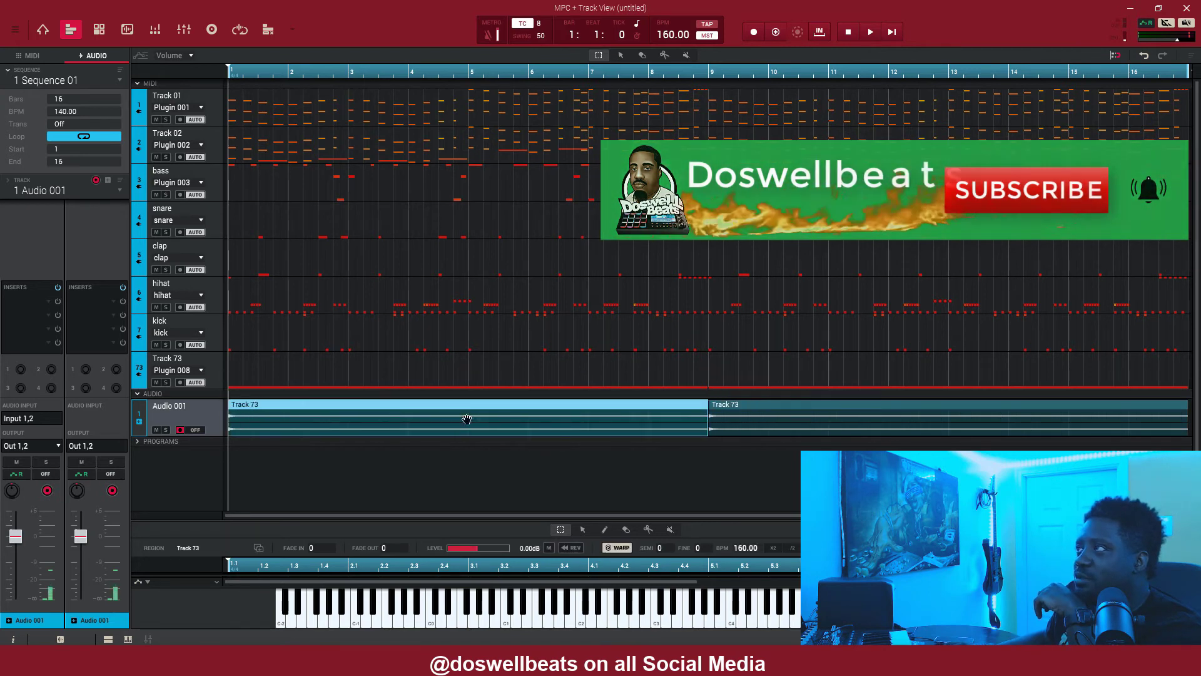
{"action": "left_click", "coordinate": [798, 408]}
{"action": "mouse_move", "coordinate": [749, 403]}
{"action": "left_mouse_down"}
{"action": "mouse_move", "coordinate": [779, 405]}
{"action": "mouse_move", "coordinate": [733, 406]}
{"action": "mouse_move", "coordinate": [769, 406]}
{"action": "mouse_move", "coordinate": [750, 405]}
{"action": "left_mouse_up"}
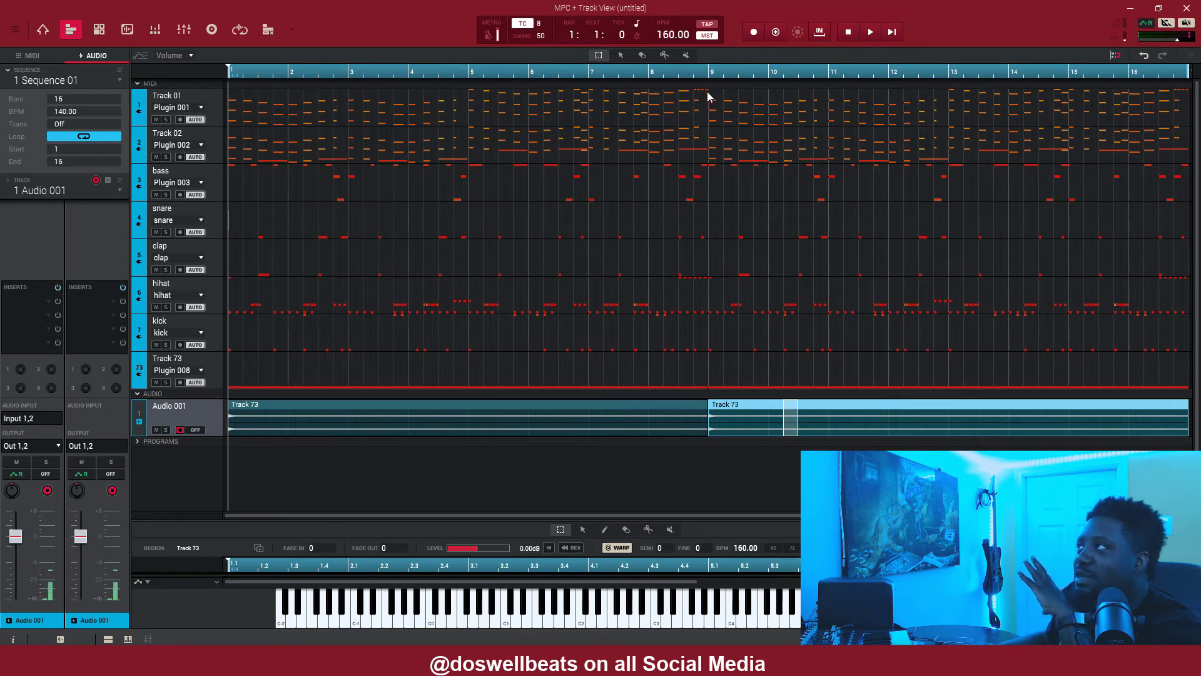
{"action": "left_click", "coordinate": [619, 477]}
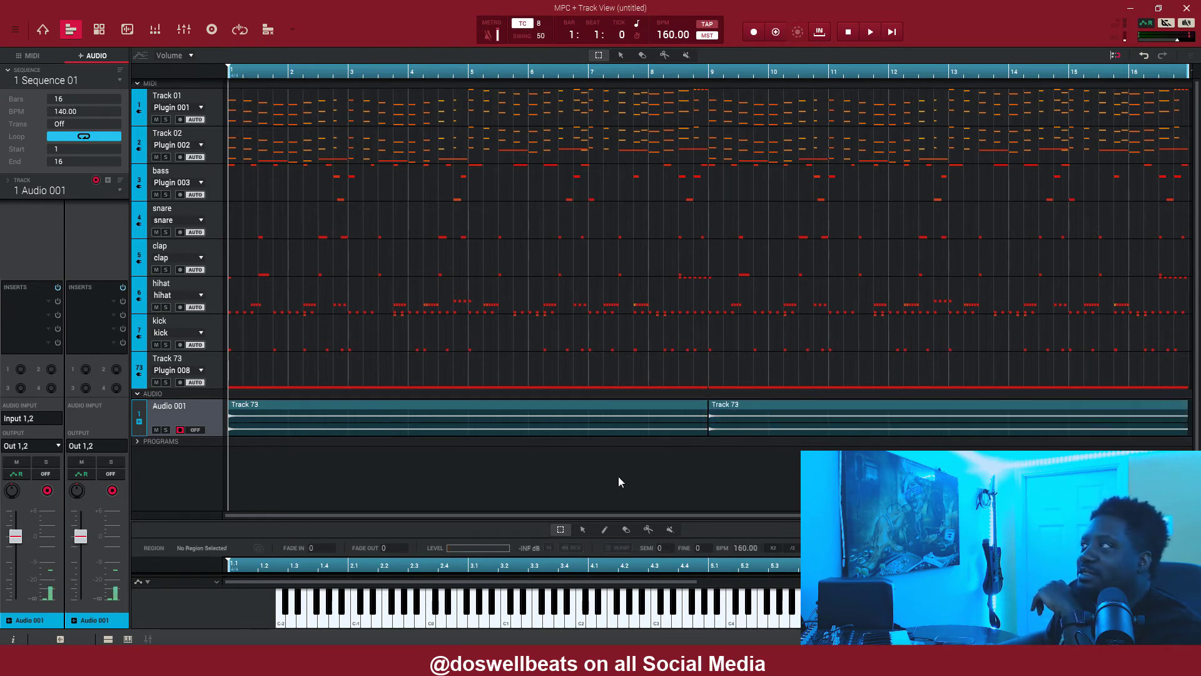
Double the length of Sequence 01 three more times to reach 128 bars
{"action": "left_click", "coordinate": [53, 82]}
{"action": "left_click", "coordinate": [62, 107]}
{"action": "left_click", "coordinate": [62, 82]}
{"action": "left_click", "coordinate": [62, 107]}
{"action": "left_click", "coordinate": [67, 82]}
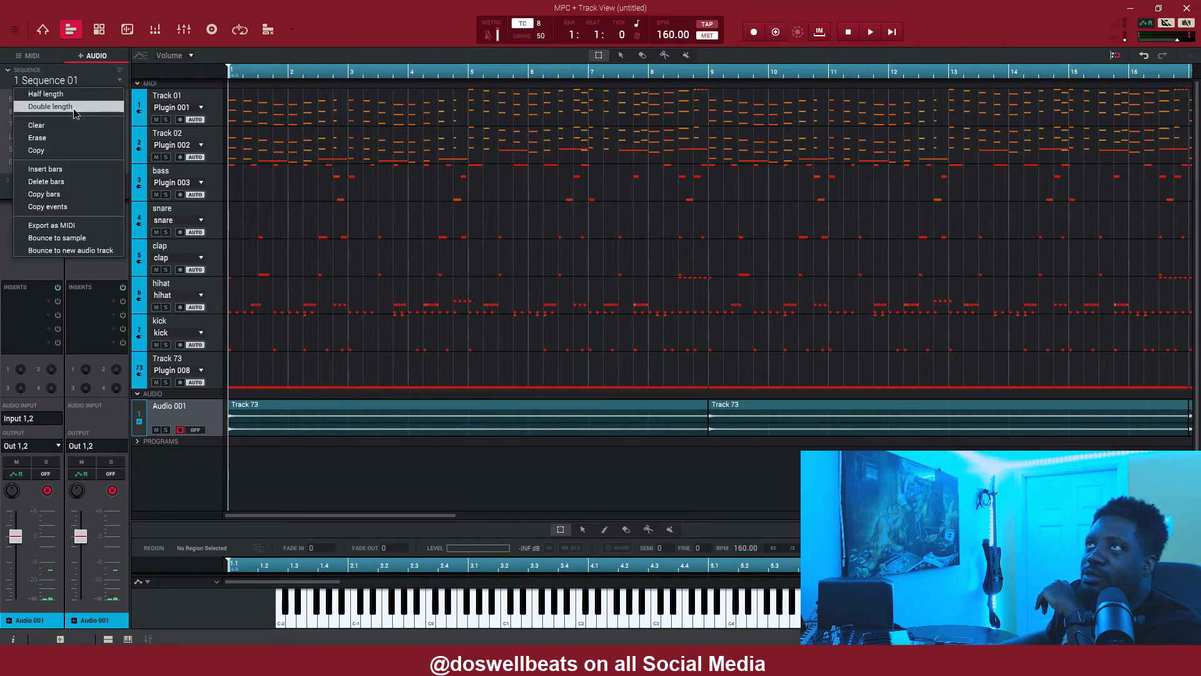
{"action": "left_click", "coordinate": [61, 107]}
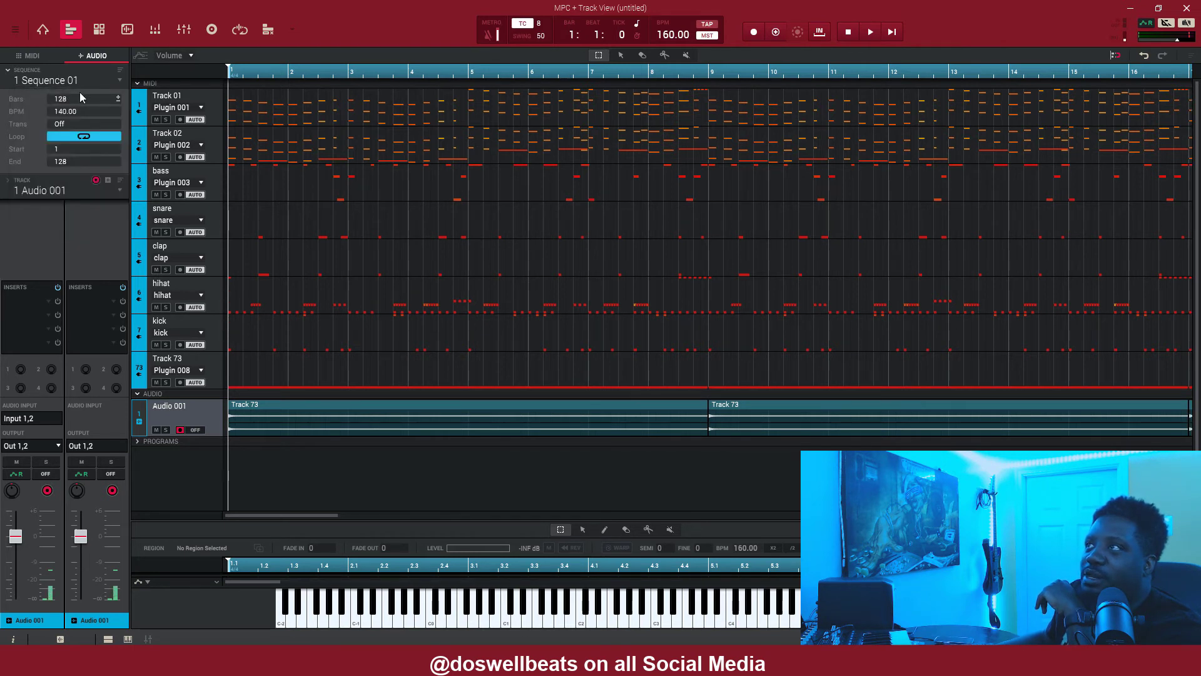
Mute the Audio 001 track and set the time-correct grid to Bar
{"action": "left_click", "coordinate": [157, 430]}
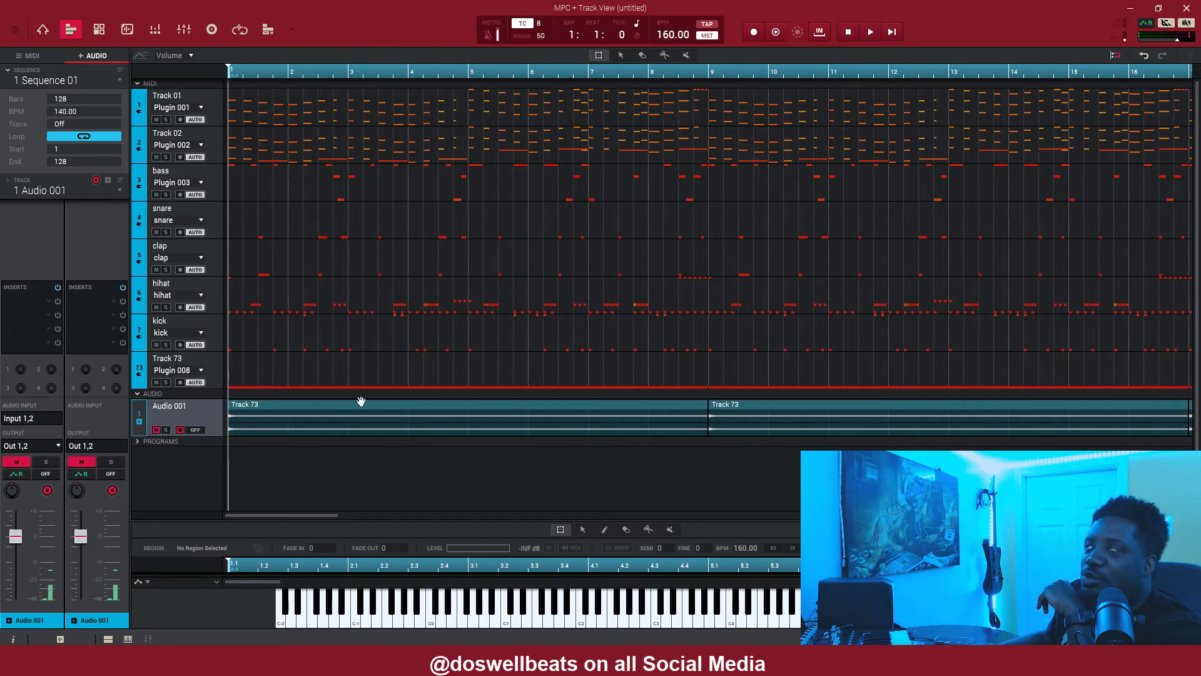
{"action": "left_click_drag", "start_coordinate": [570, 72], "coordinate": [545, 3]}
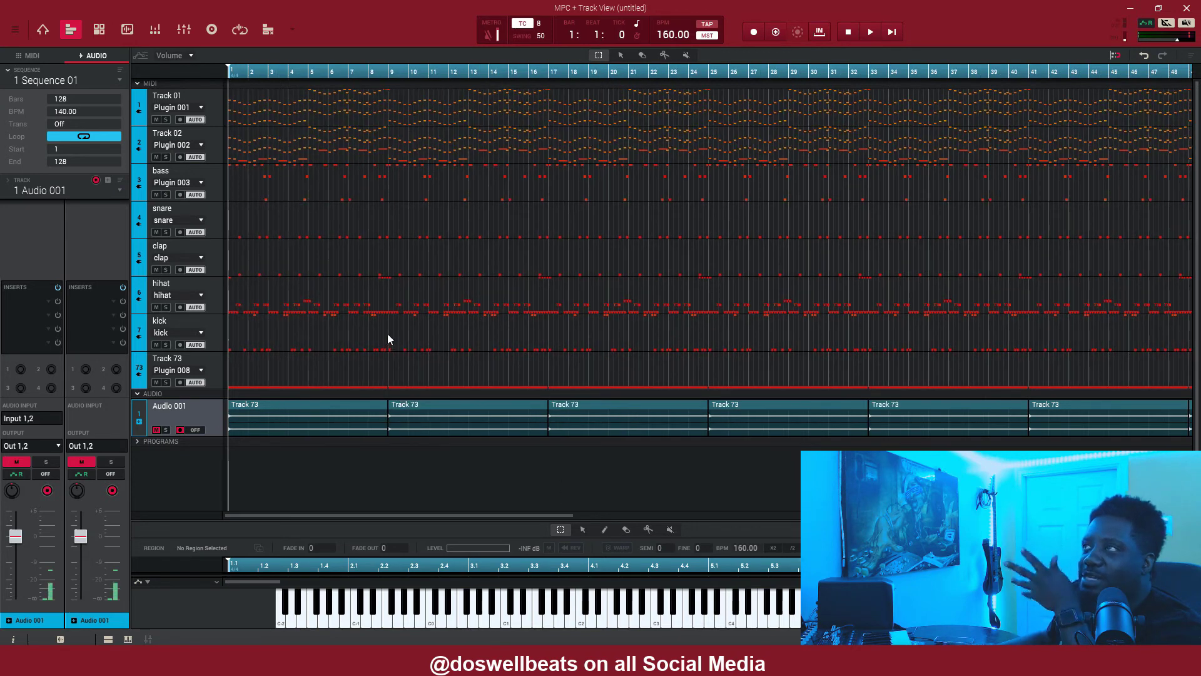
{"action": "left_click", "coordinate": [542, 24]}
{"action": "left_click", "coordinate": [553, 38]}
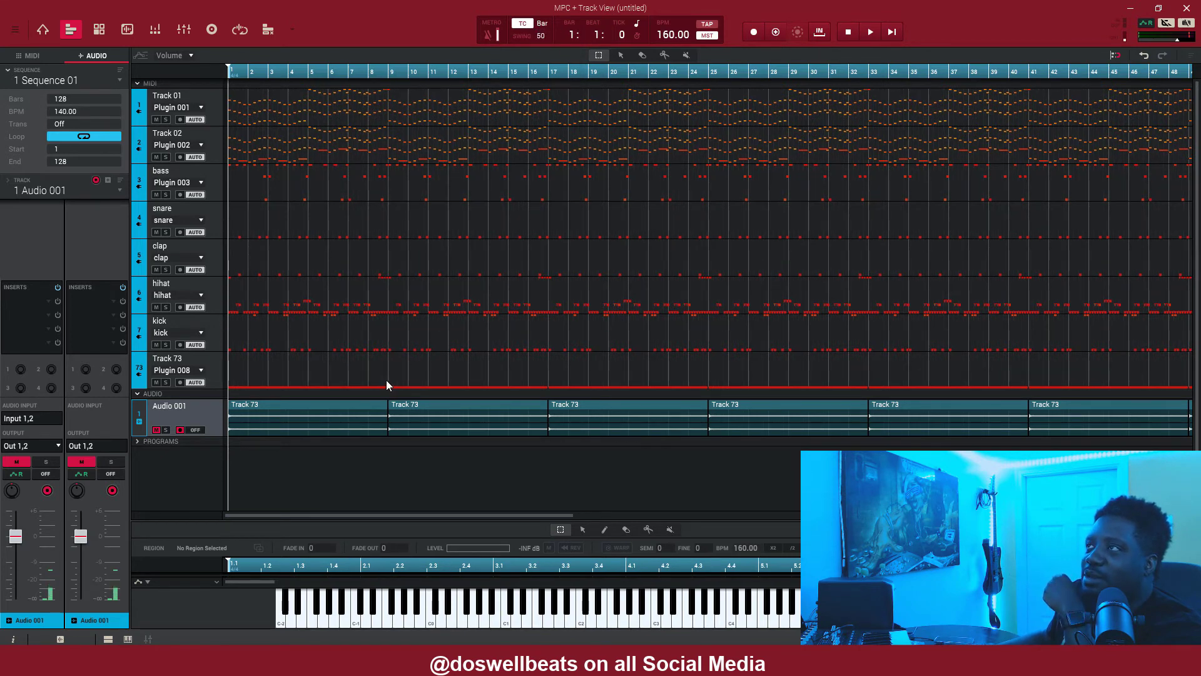
Clear bars 1–8 on Track 02, bass, all drum tracks and the Track 73 MIDI track, and start playback
{"action": "left_click_drag", "start_coordinate": [388, 376], "coordinate": [218, 200]}
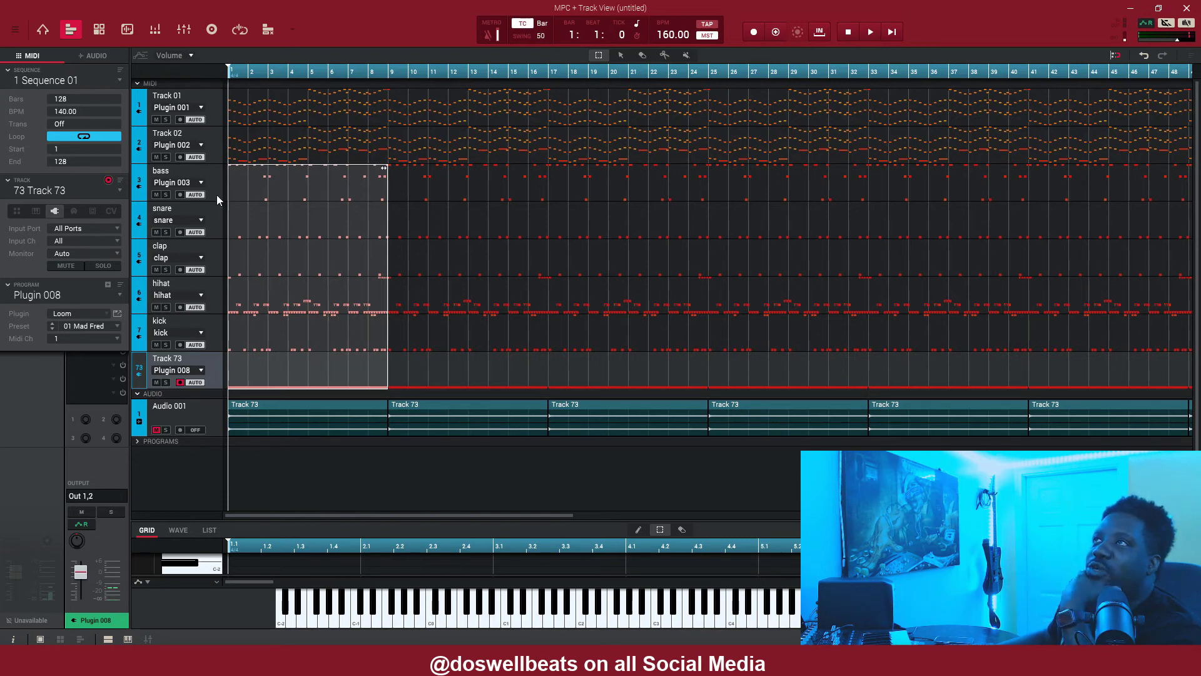
{"action": "key", "text": "Delete"}
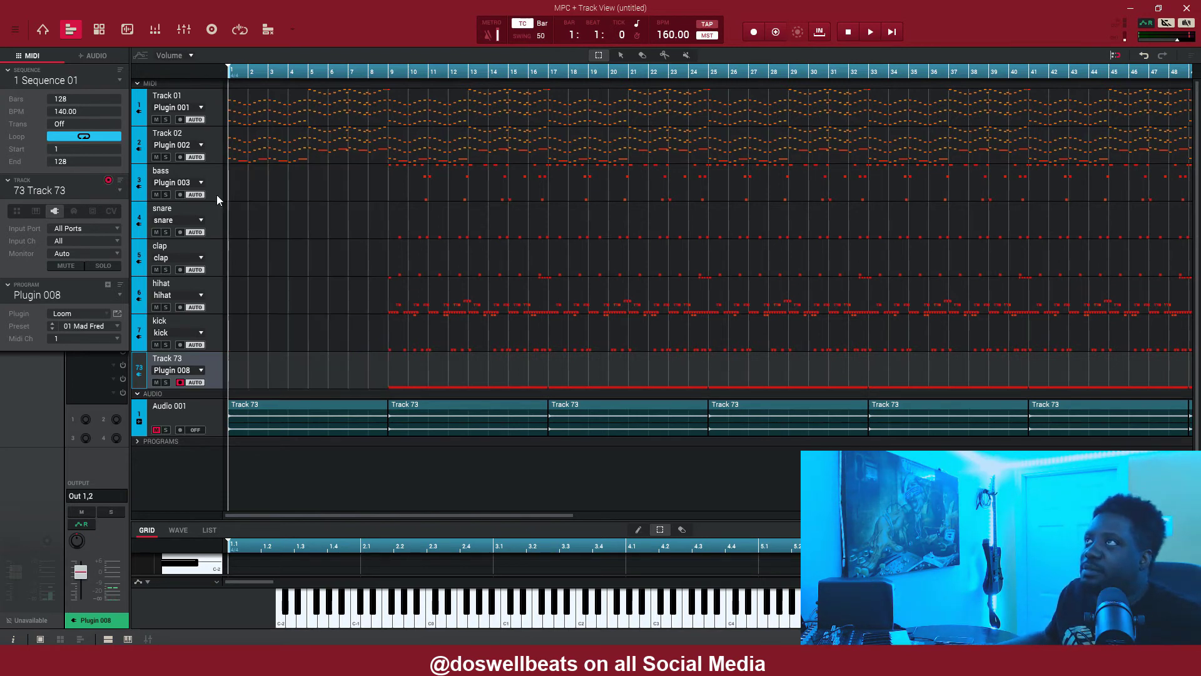
{"action": "left_click_drag", "start_coordinate": [379, 183], "coordinate": [227, 138]}
{"action": "key", "text": "Delete"}
{"action": "key", "text": "space"}
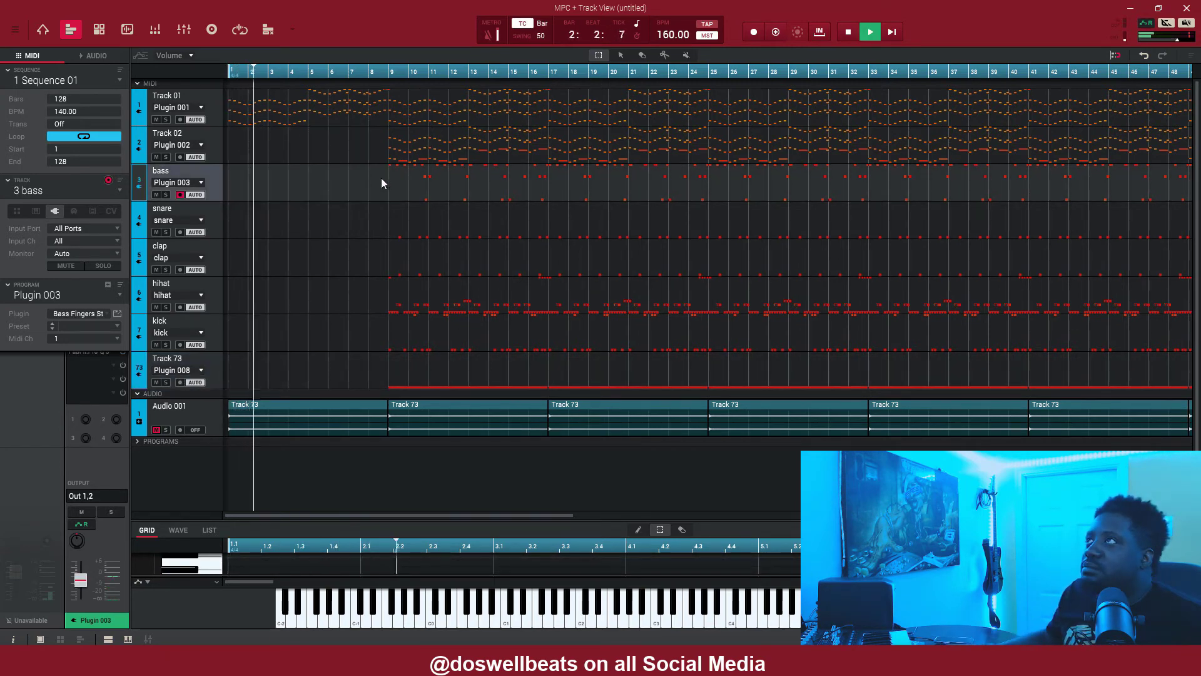
Delete the bass, drum and Track 73 MIDI events in bars 9–16, and the drum and Track 73 events in bars 17–24
{"action": "left_click_drag", "start_coordinate": [389, 180], "coordinate": [554, 392]}
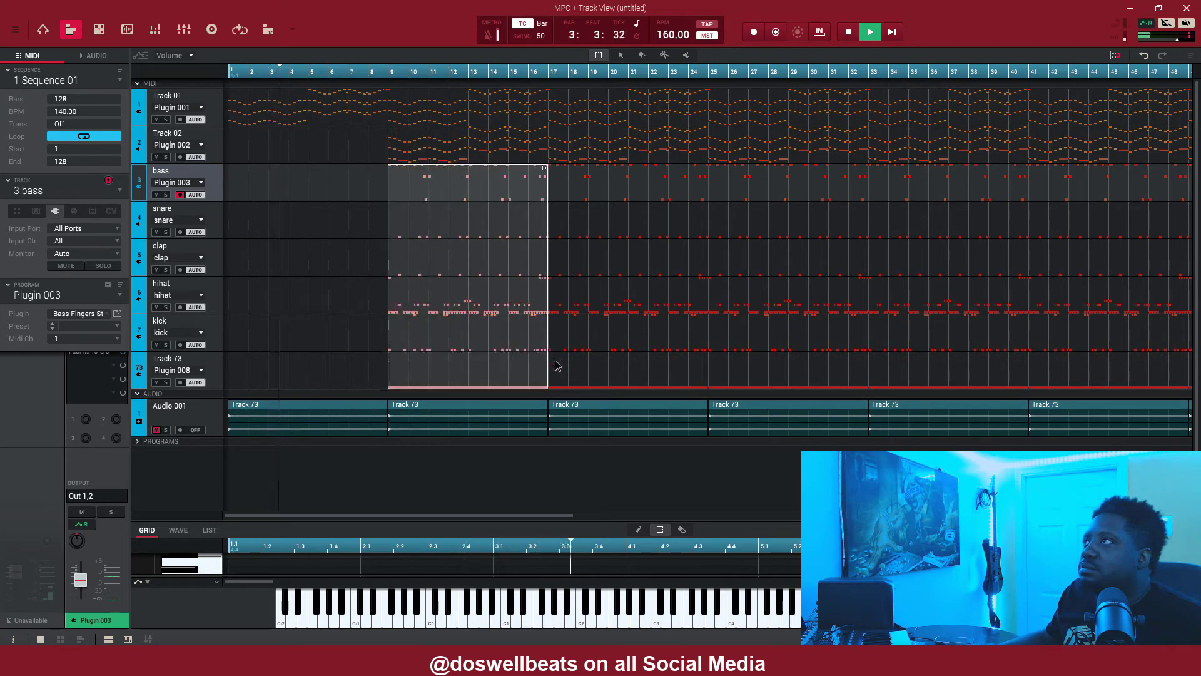
{"action": "key", "text": "Delete"}
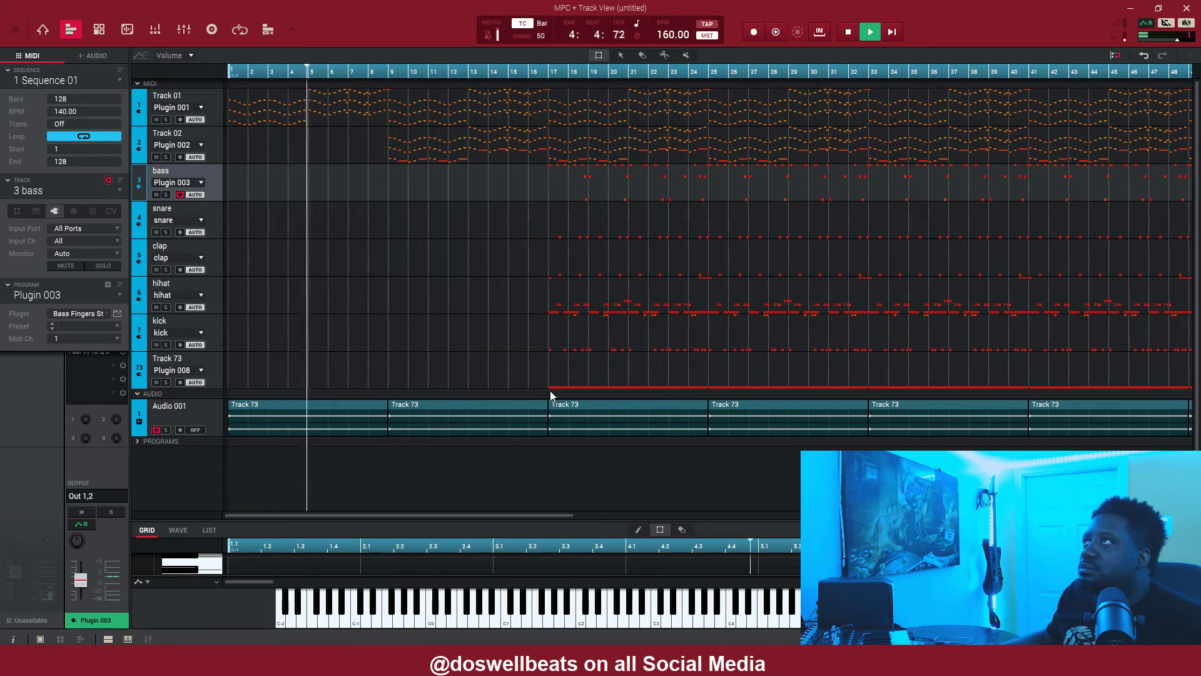
{"action": "left_click_drag", "start_coordinate": [552, 210], "coordinate": [719, 392]}
{"action": "key", "text": "Delete"}
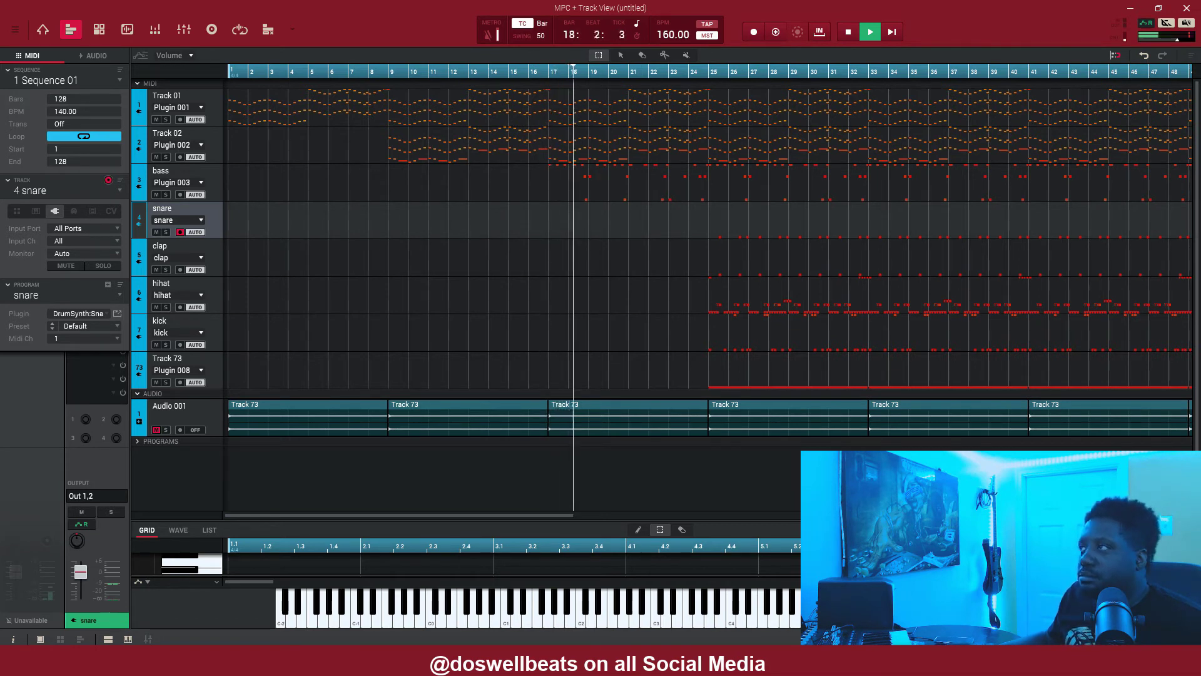
Delete the clap, hihat, kick and Track 73 MIDI events in bars 25–32
{"action": "left_click_drag", "start_coordinate": [536, 517], "coordinate": [597, 518]}
{"action": "left_click_drag", "start_coordinate": [556, 245], "coordinate": [709, 394]}
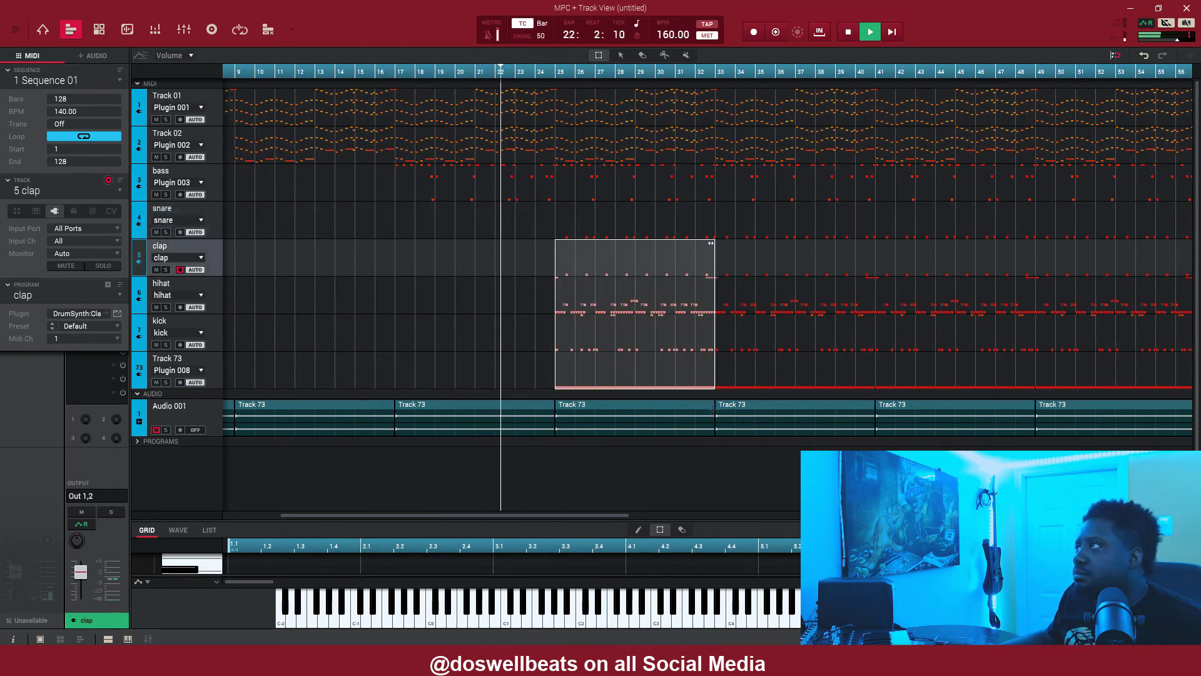
{"action": "key", "text": "Delete"}
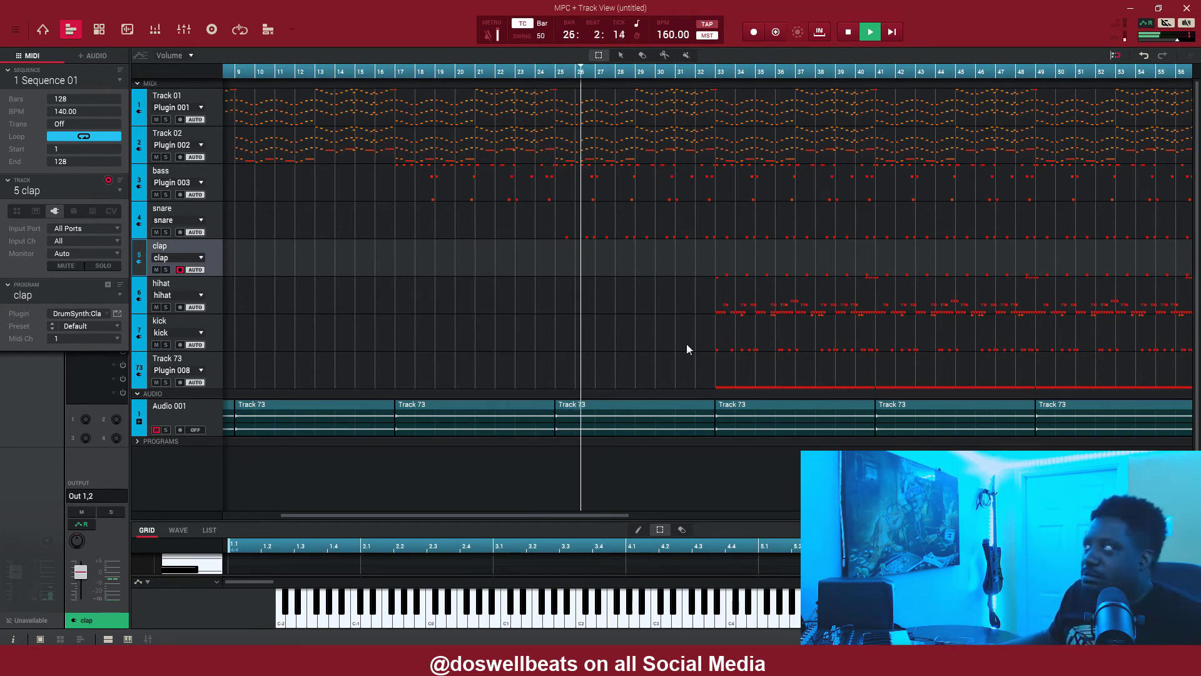
{"action": "left_click_drag", "start_coordinate": [718, 277], "coordinate": [872, 406]}
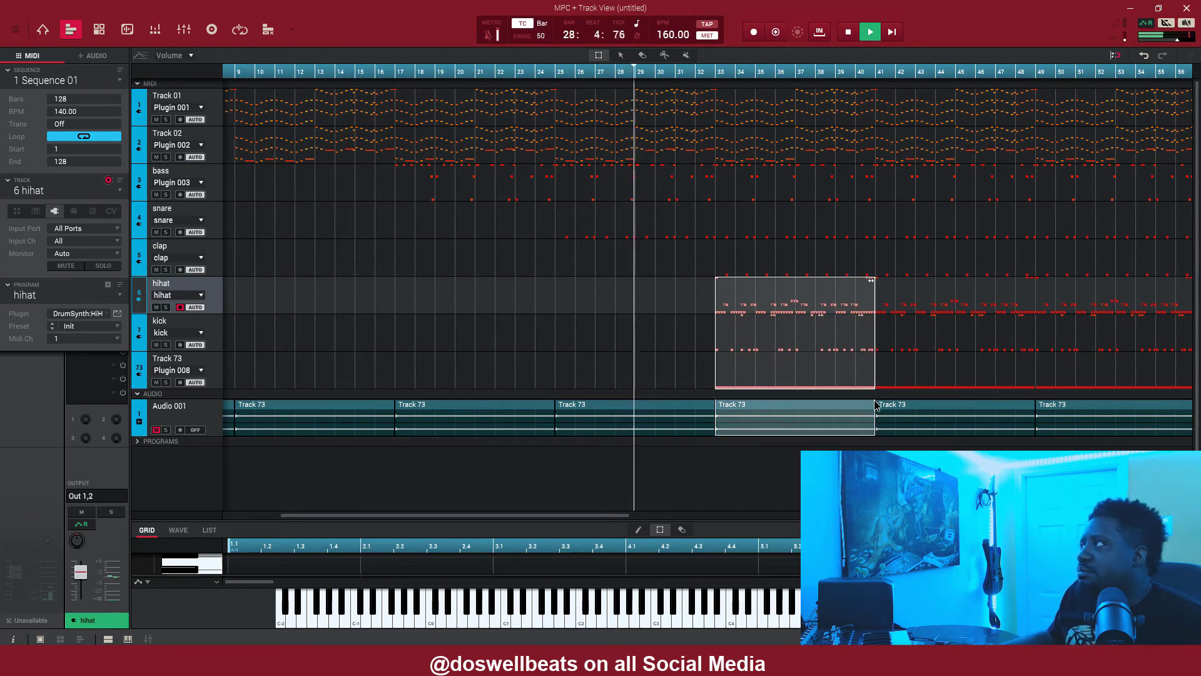
{"action": "left_click", "coordinate": [870, 280]}
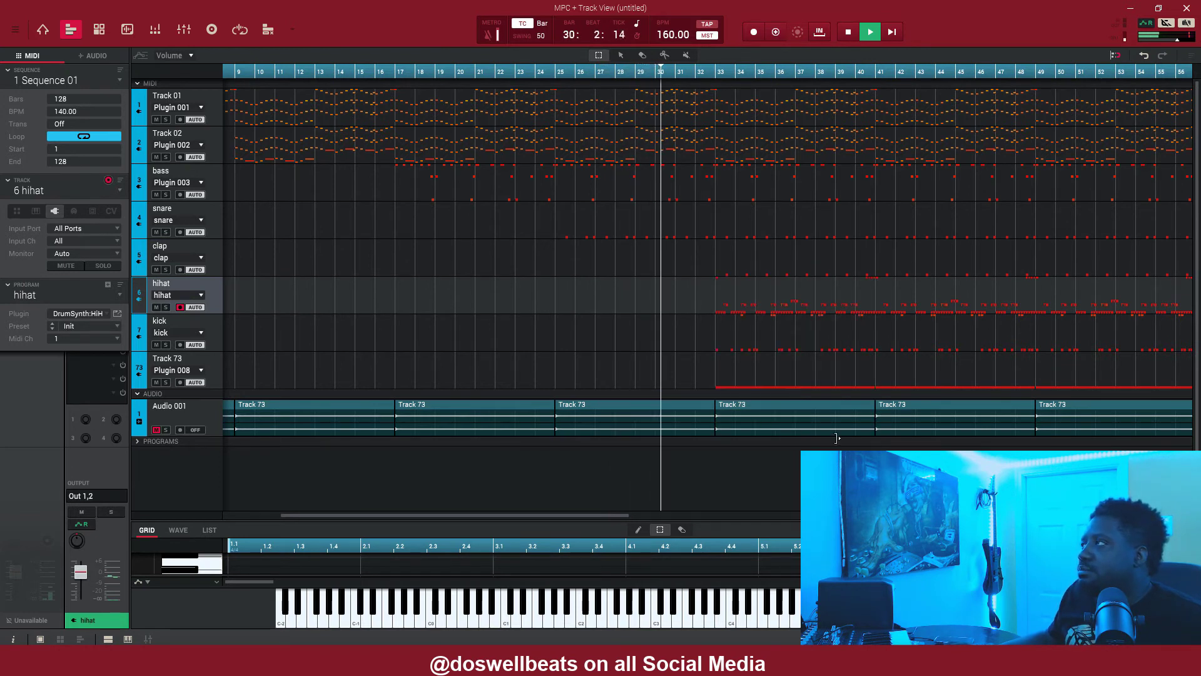
{"action": "left_click_drag", "start_coordinate": [717, 240], "coordinate": [859, 370]}
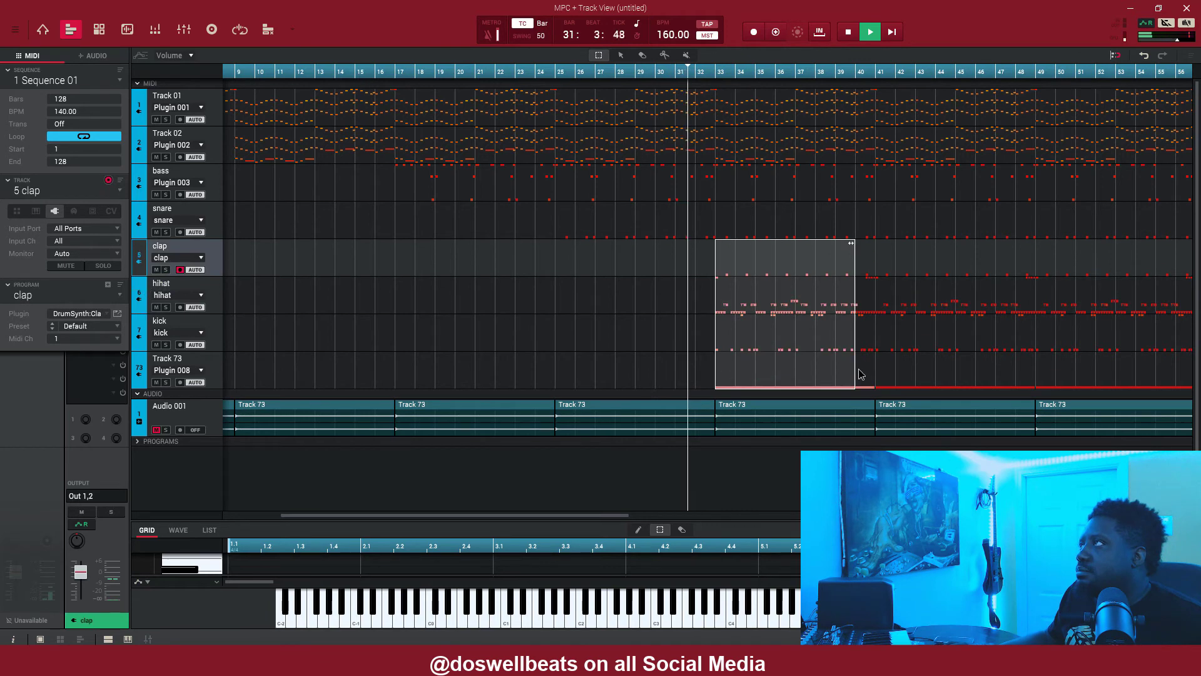
{"action": "left_click", "coordinate": [723, 305]}
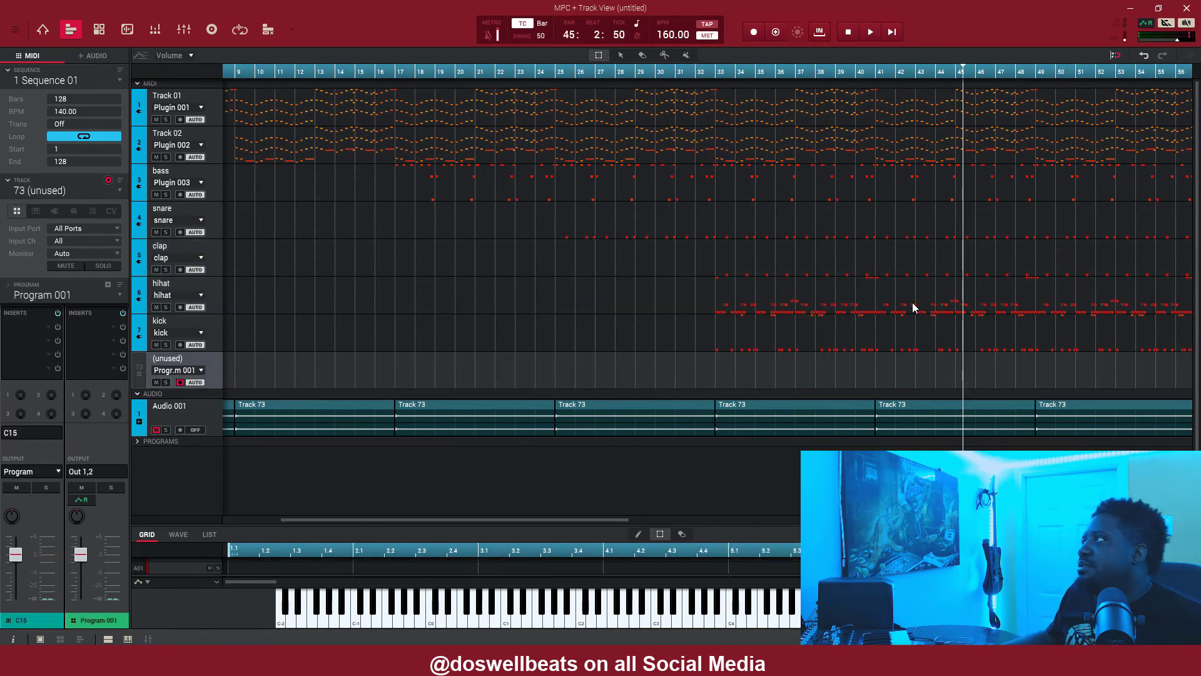
Delete the hihat, kick and clap events in bars 41–48, playing back the section leading into them
{"action": "left_click", "coordinate": [982, 288]}
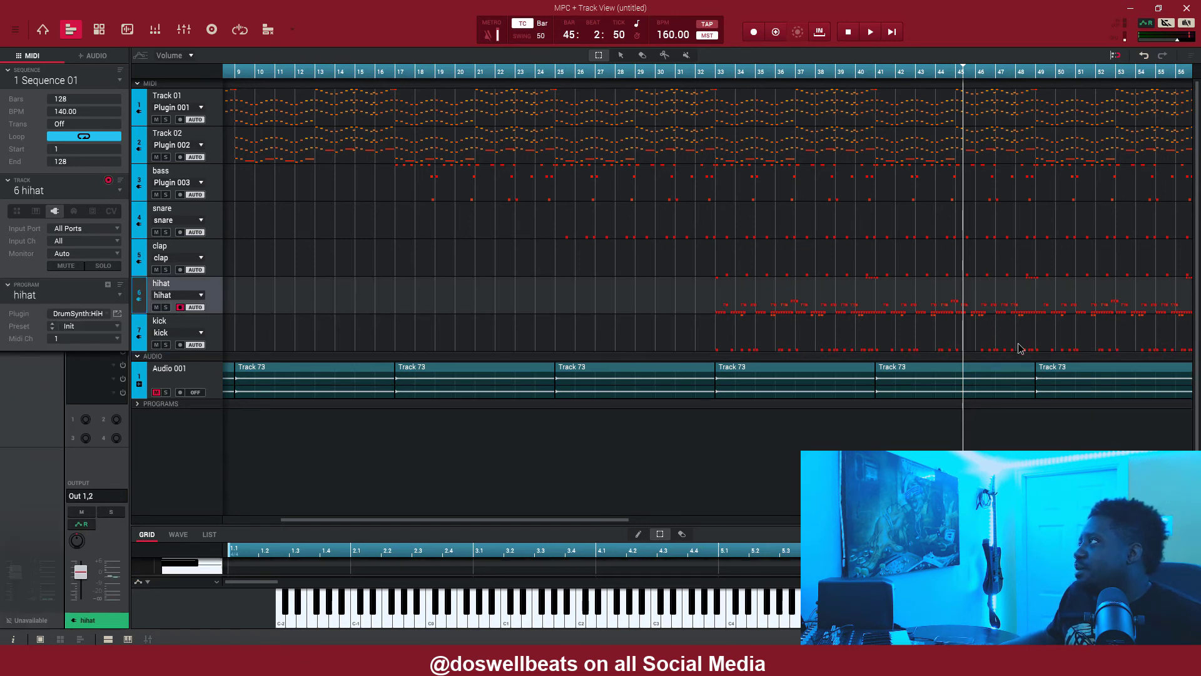
{"action": "left_click_drag", "start_coordinate": [990, 315], "coordinate": [967, 328]}
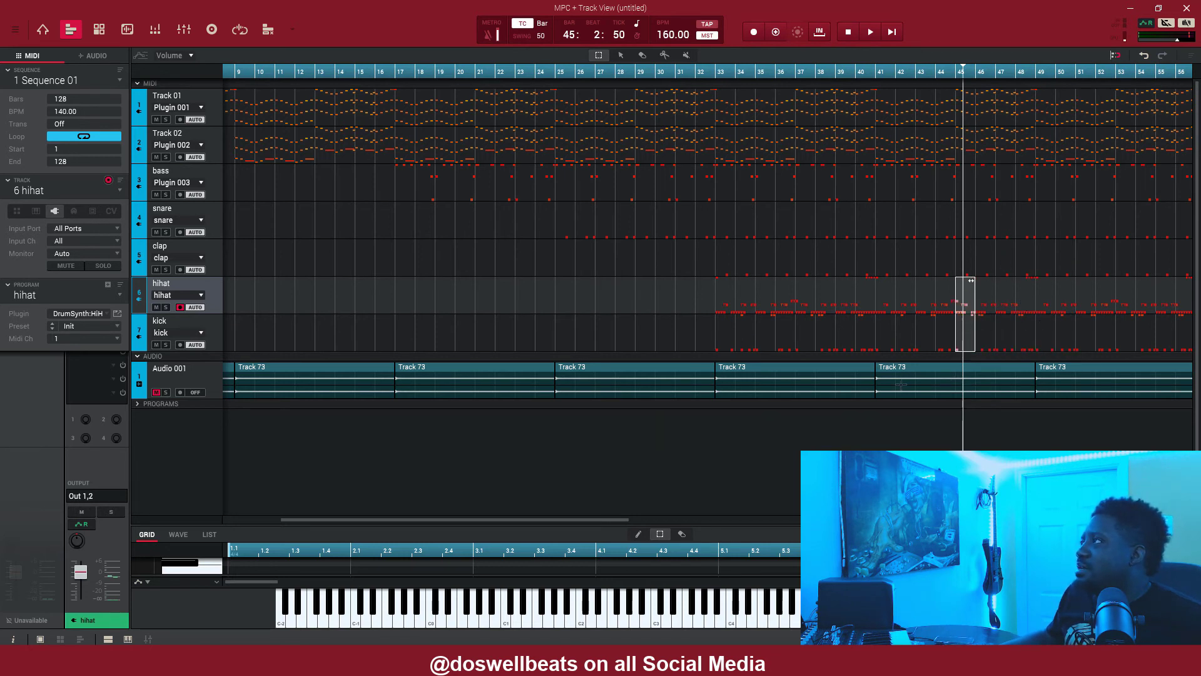
{"action": "left_click_drag", "start_coordinate": [1027, 302], "coordinate": [878, 330]}
{"action": "key", "text": "Delete"}
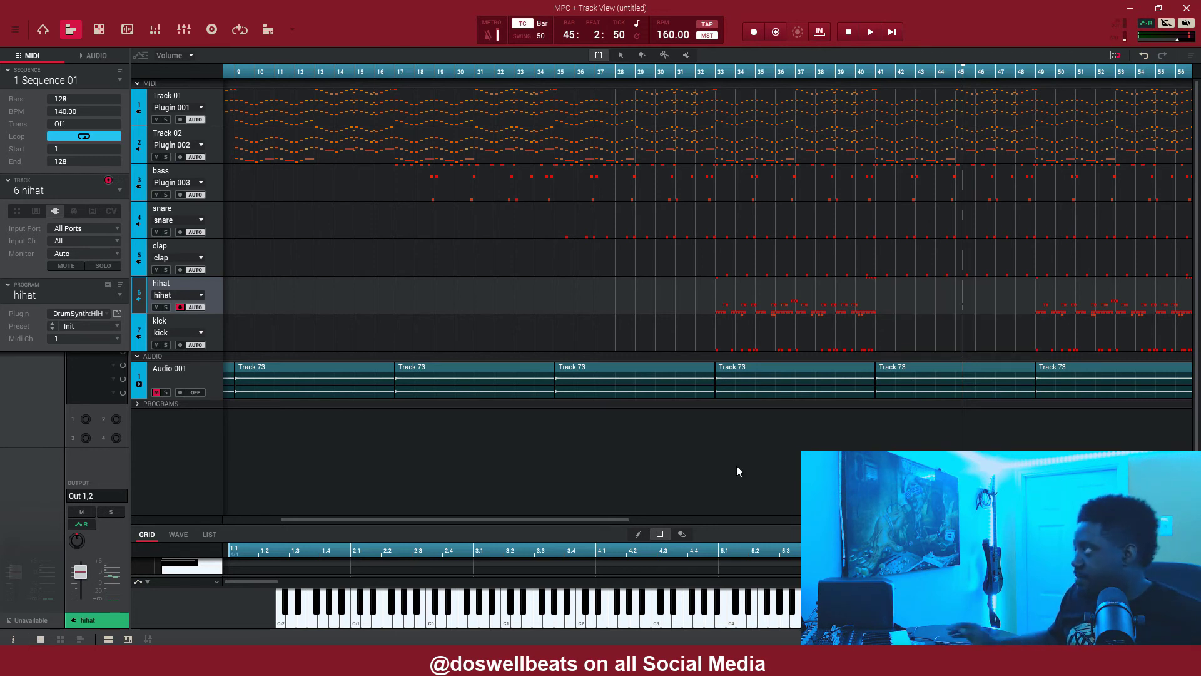
{"action": "left_click", "coordinate": [664, 73]}
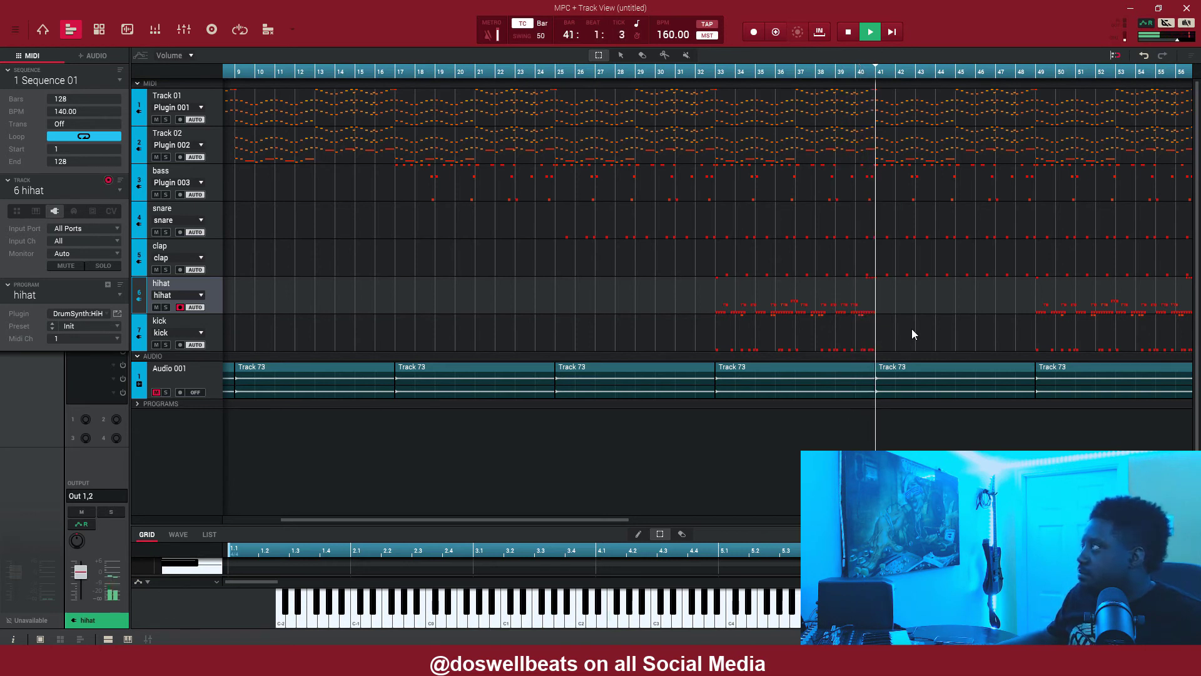
{"action": "left_click_drag", "start_coordinate": [1026, 290], "coordinate": [881, 253]}
{"action": "key", "text": "Delete"}
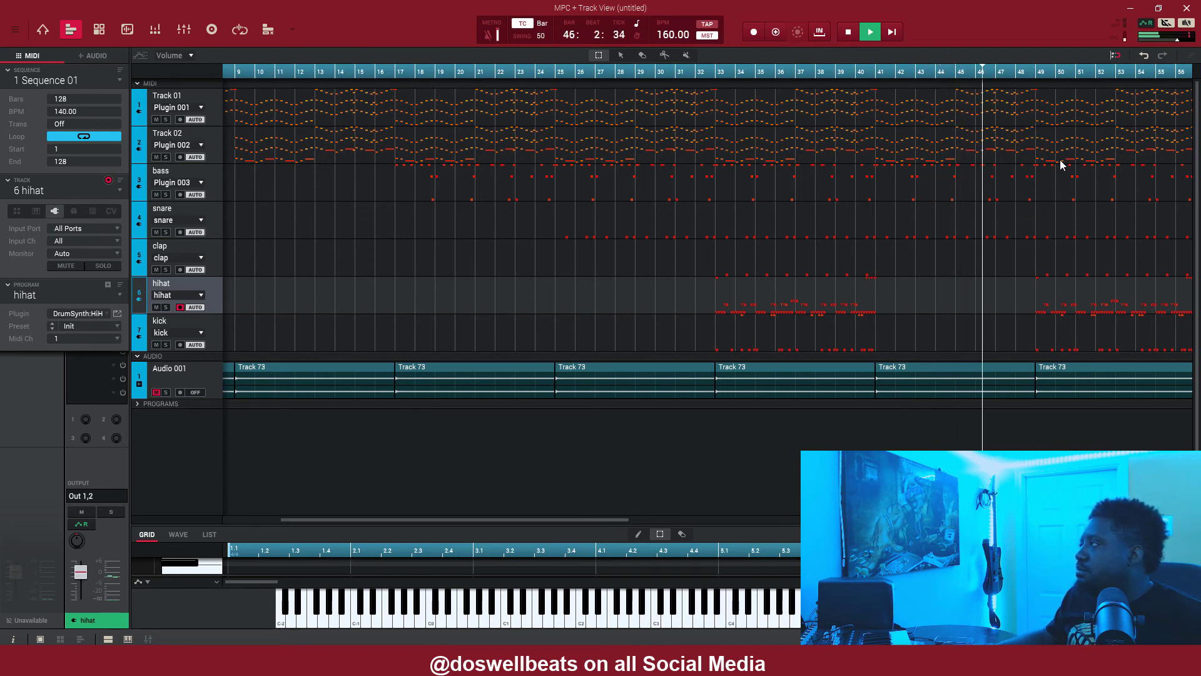
Clear bar 48 on the melody tracks and delete the snare events in bars 45–47, replaying the section
{"action": "left_click", "coordinate": [1031, 341]}
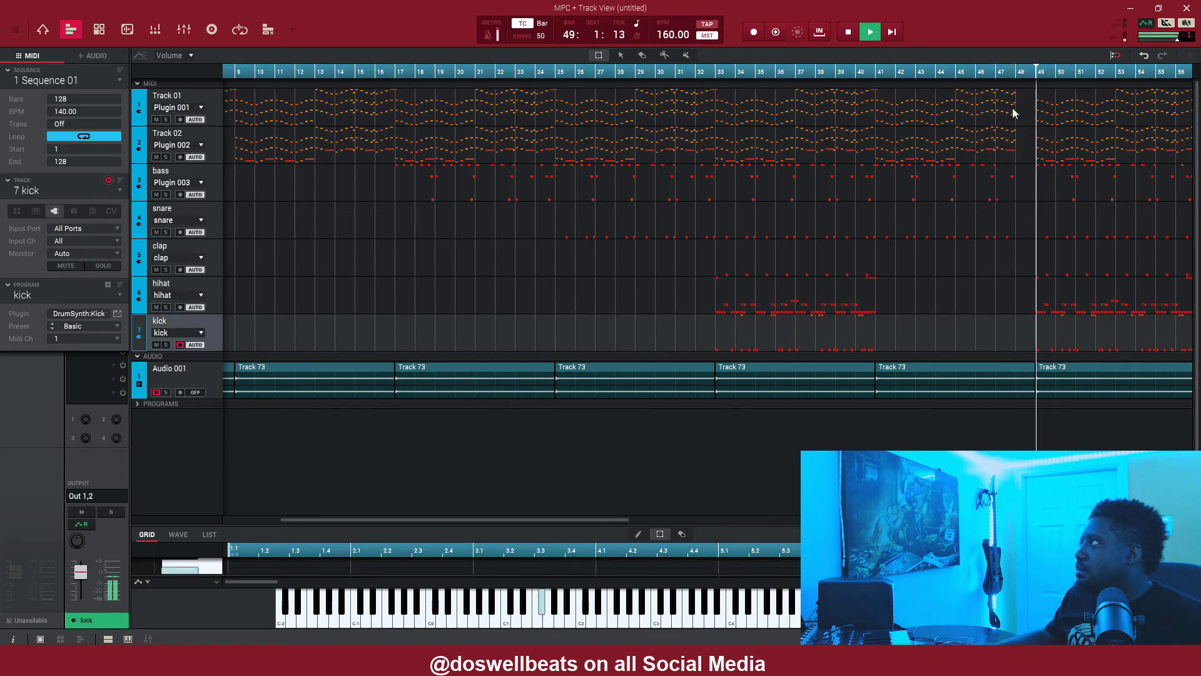
{"action": "left_click", "coordinate": [862, 71]}
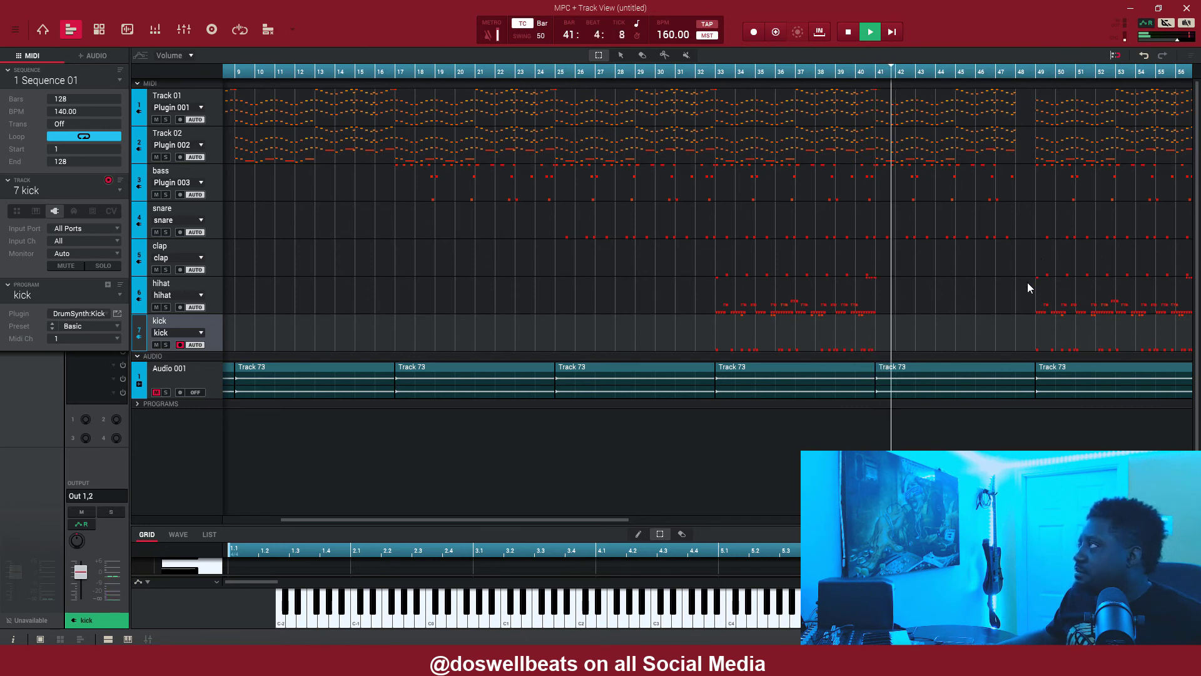
{"action": "left_click_drag", "start_coordinate": [1014, 203], "coordinate": [952, 234]}
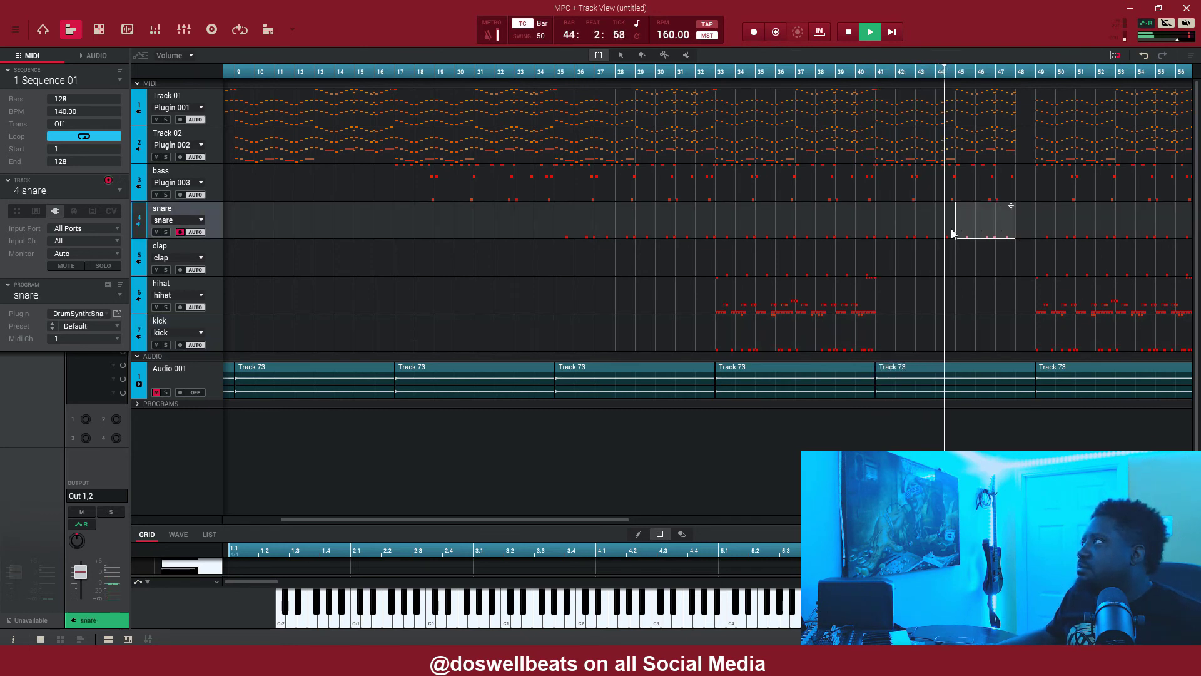
{"action": "key", "text": "Delete"}
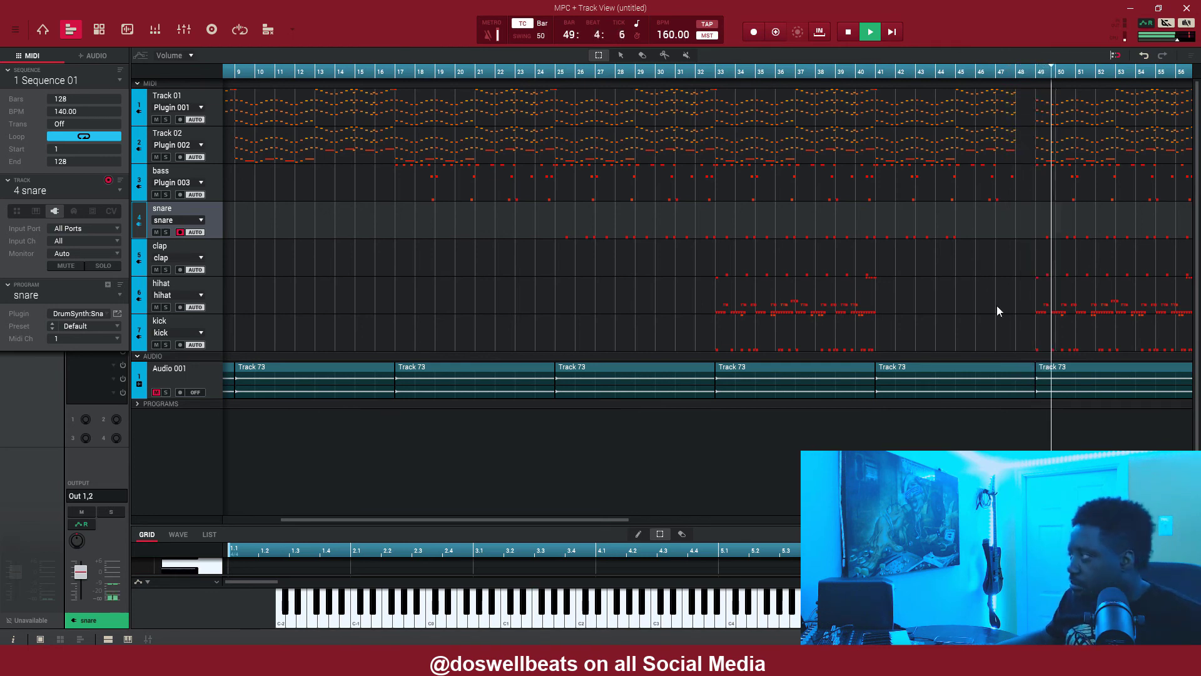
Play back the arrangement leading into the stripped-down section at bars 41–48
{"action": "left_click_drag", "start_coordinate": [598, 519], "coordinate": [741, 518]}
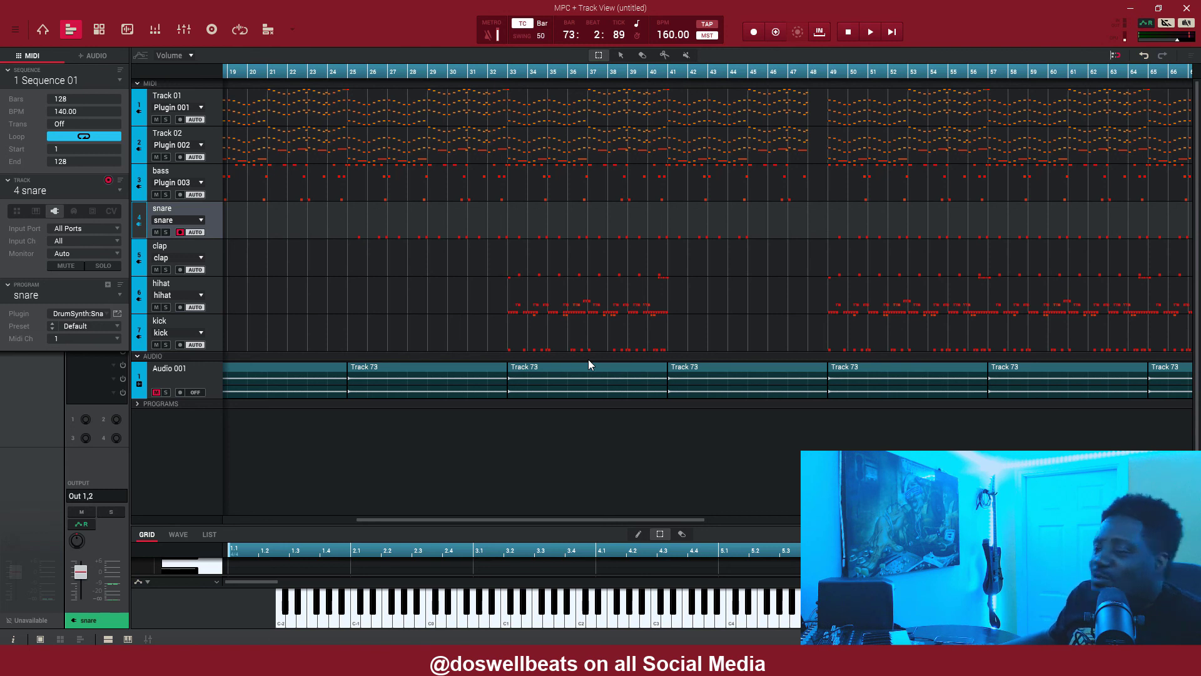
{"action": "key", "text": "space"}
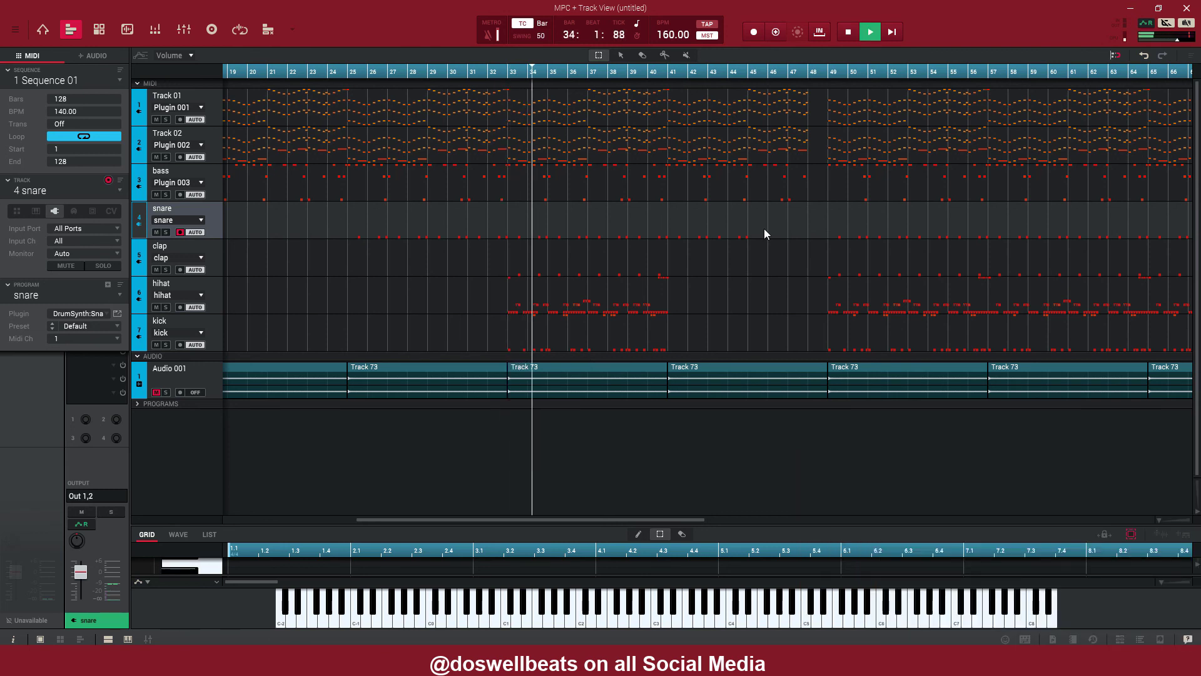